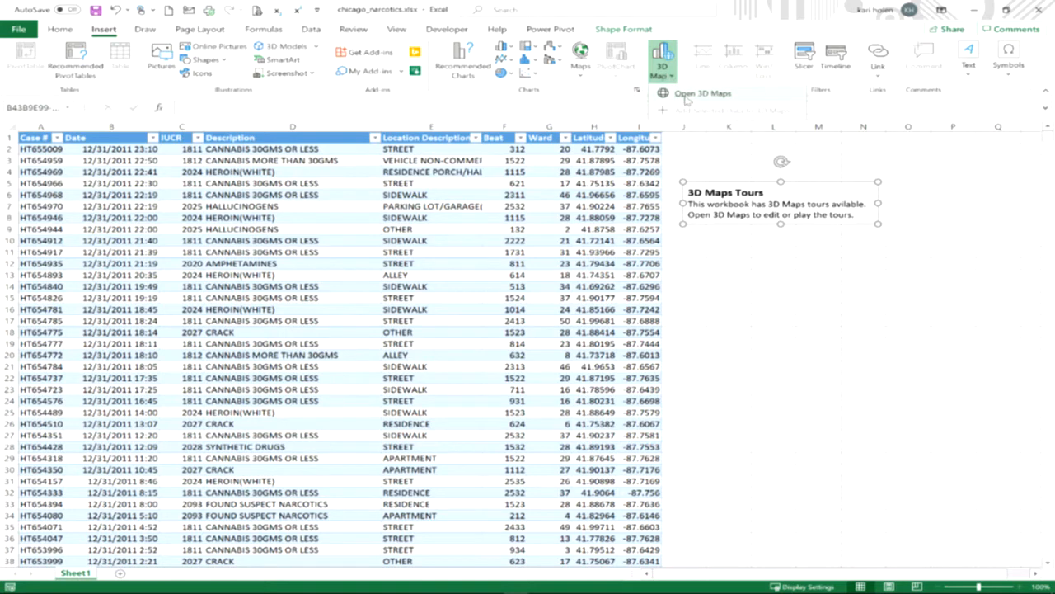
- Open the existing Chicago Narcotics Arrests tour in 3D Maps and inspect the details of an arrest data point on the map
click(687, 96)
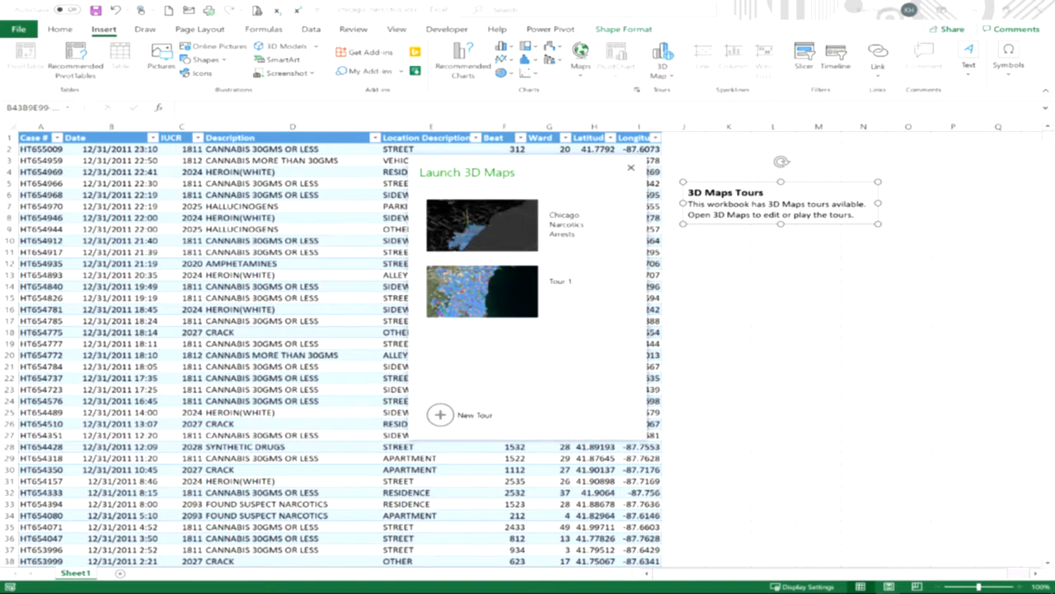
click(514, 234)
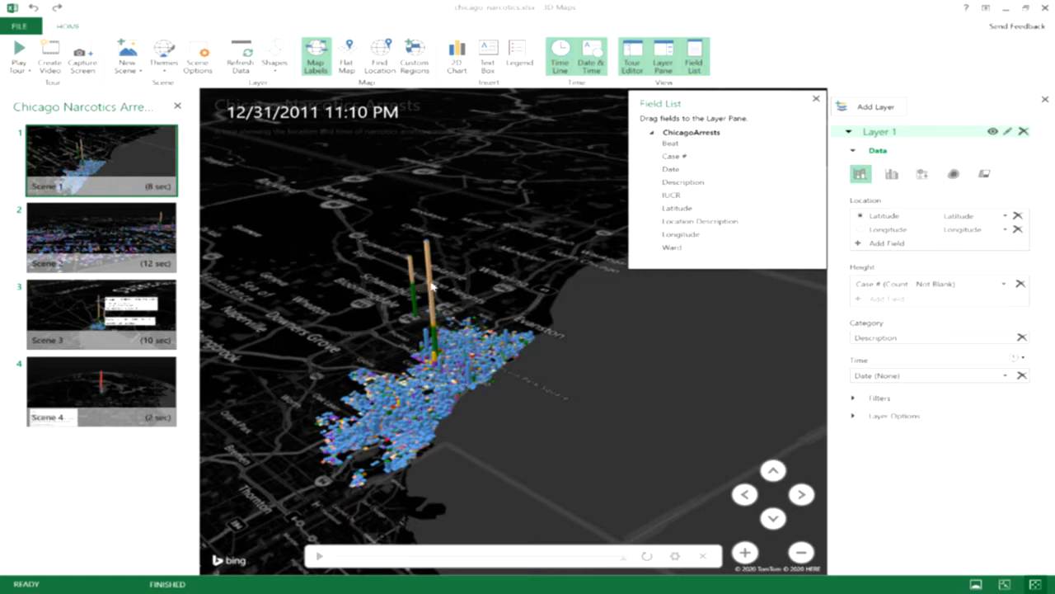
scroll(433, 330, down, 4)
scroll(428, 295, up, 5)
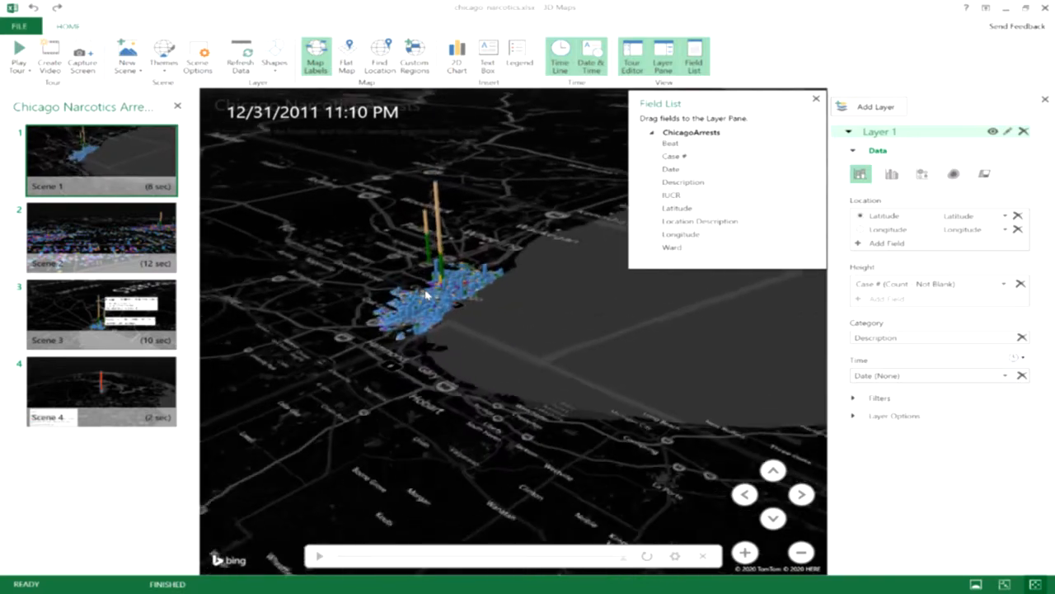
scroll(427, 303, up, 5)
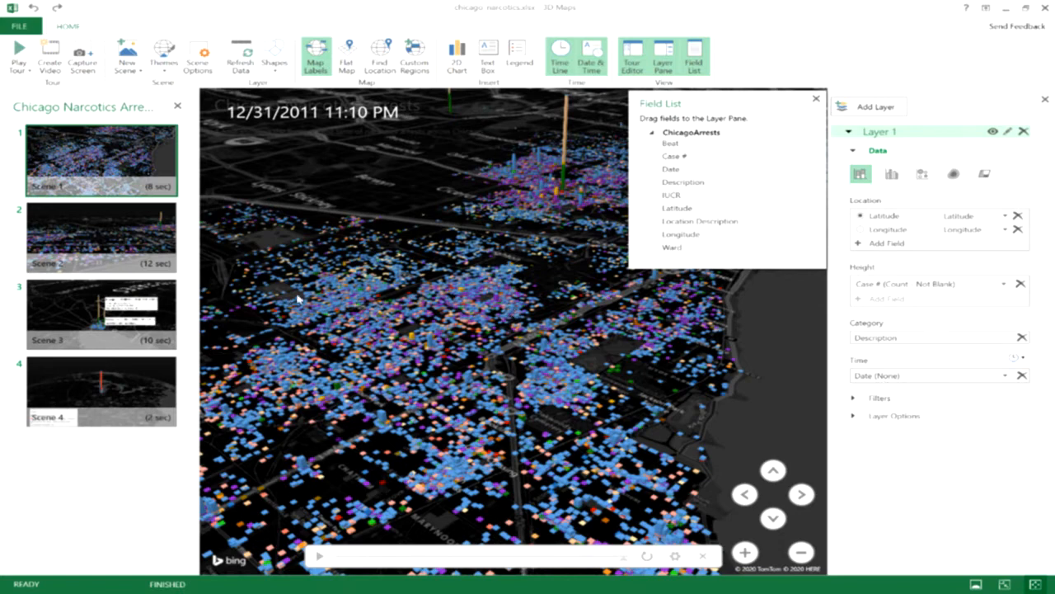
mouse_move(298, 300)
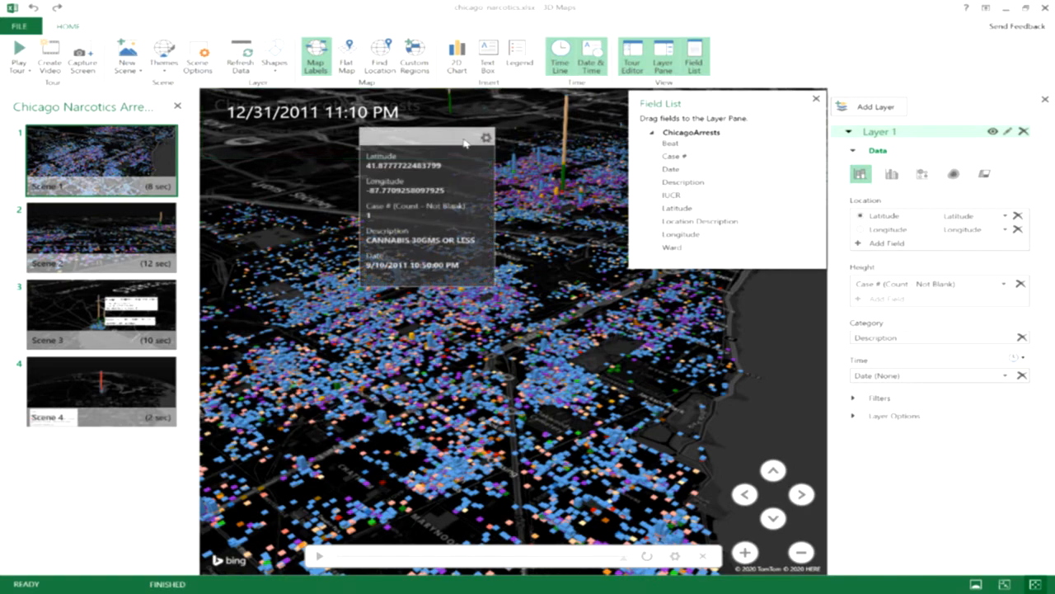
mouse_move(161, 167)
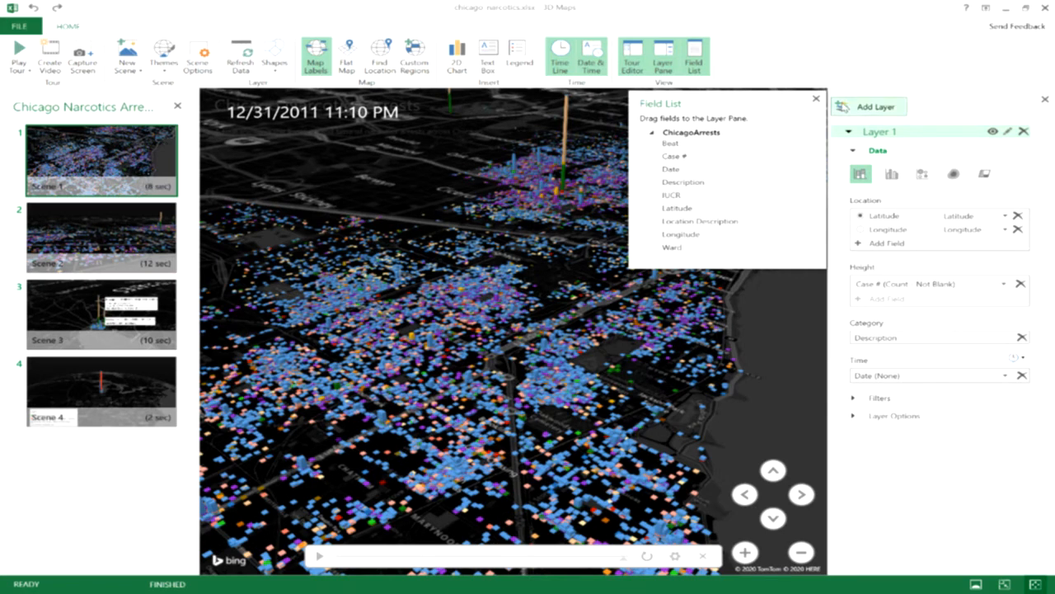
- Hide the field list and play the Chicago Narcotics Arrests tour from its first scene
click(817, 98)
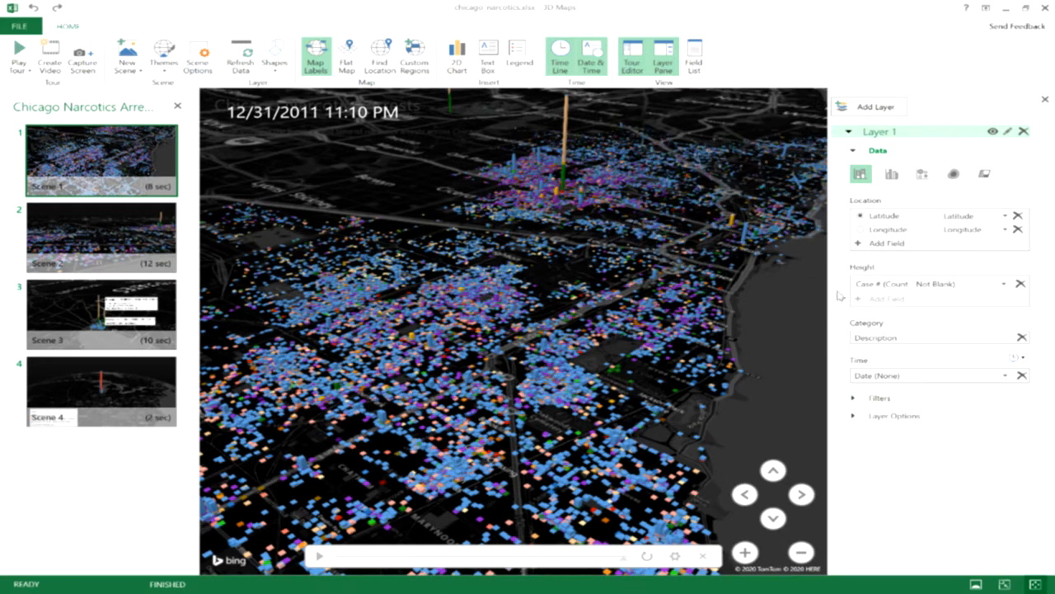
mouse_move(103, 167)
click(20, 55)
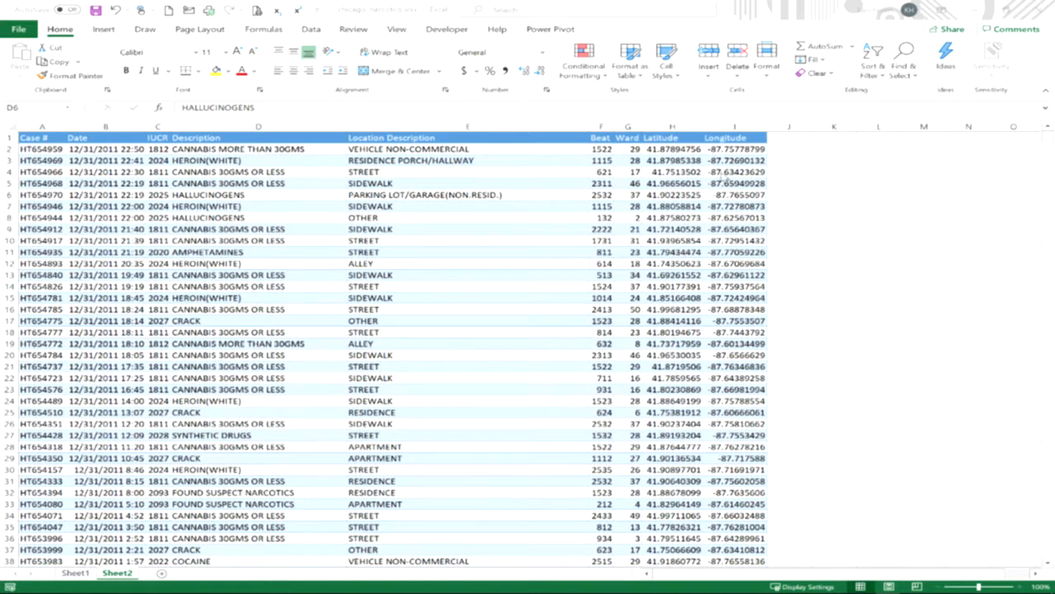
- Launch 3D Maps from the arrests table on Sheet2 and create a new tour
click(105, 29)
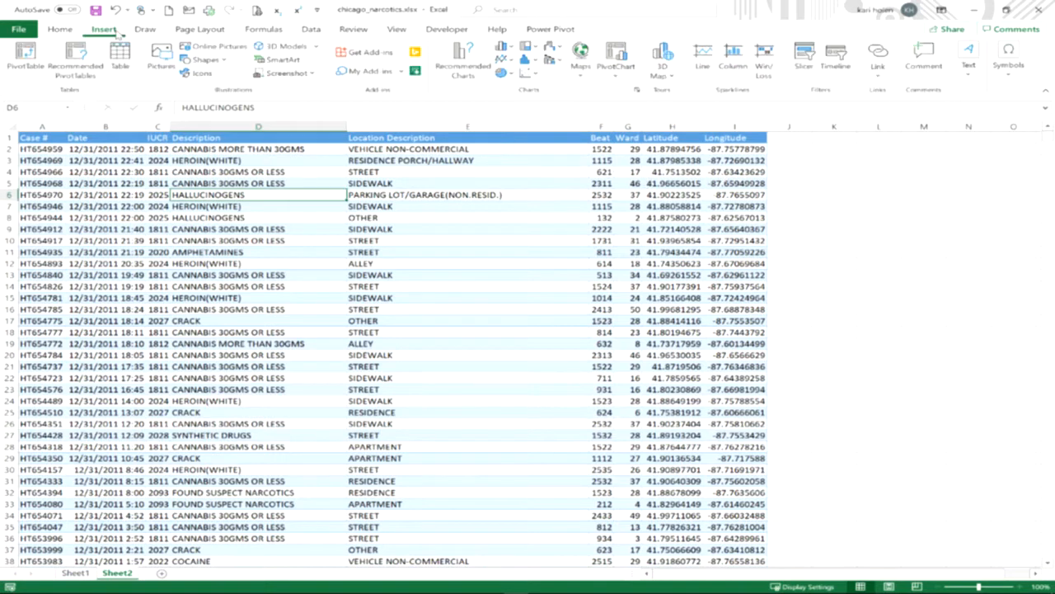
click(670, 69)
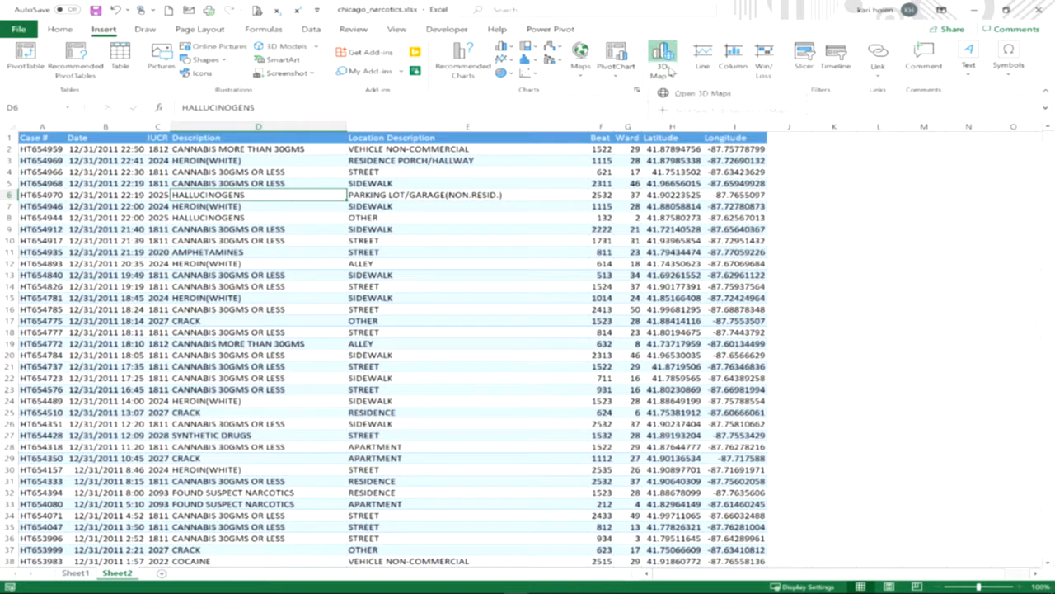
click(682, 92)
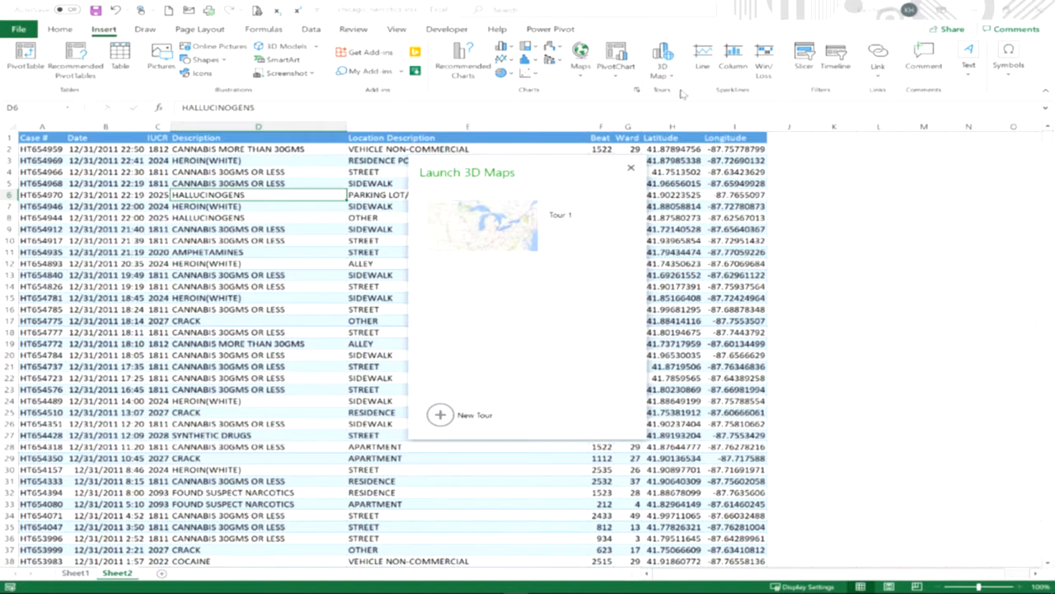
click(511, 237)
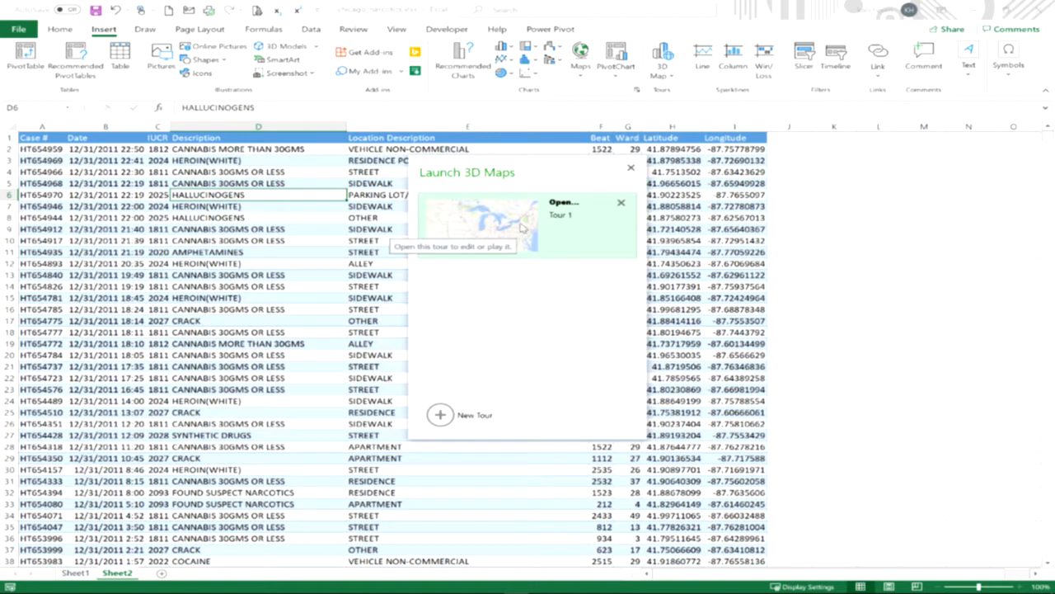
click(440, 416)
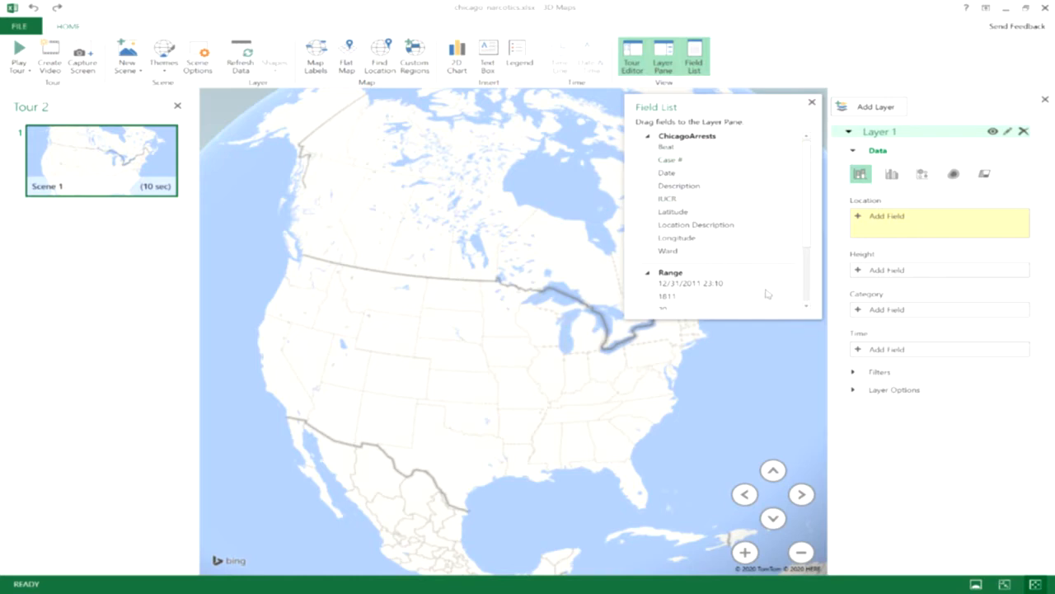
- Review the fields available under ChicagoArrests and Range, and hide the field list
scroll(767, 292, down, 2)
scroll(806, 293, down, 1)
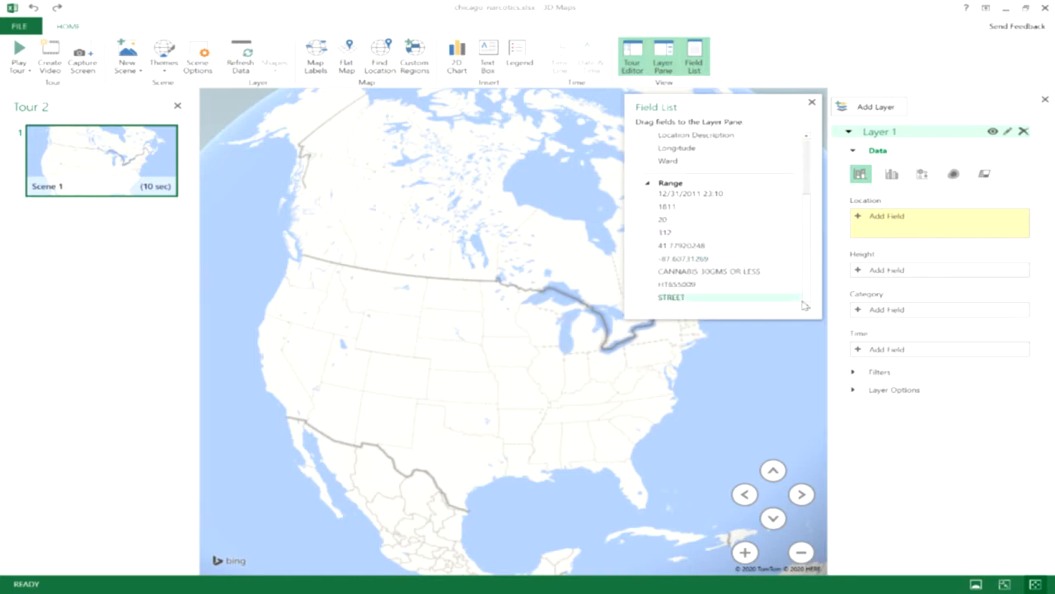
scroll(797, 290, up, 3)
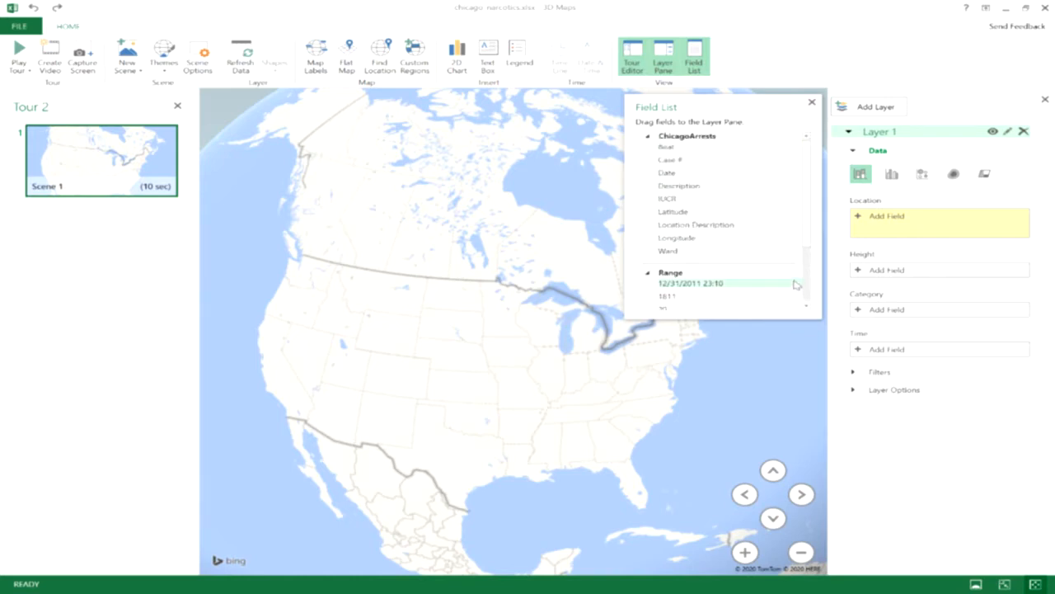
click(812, 105)
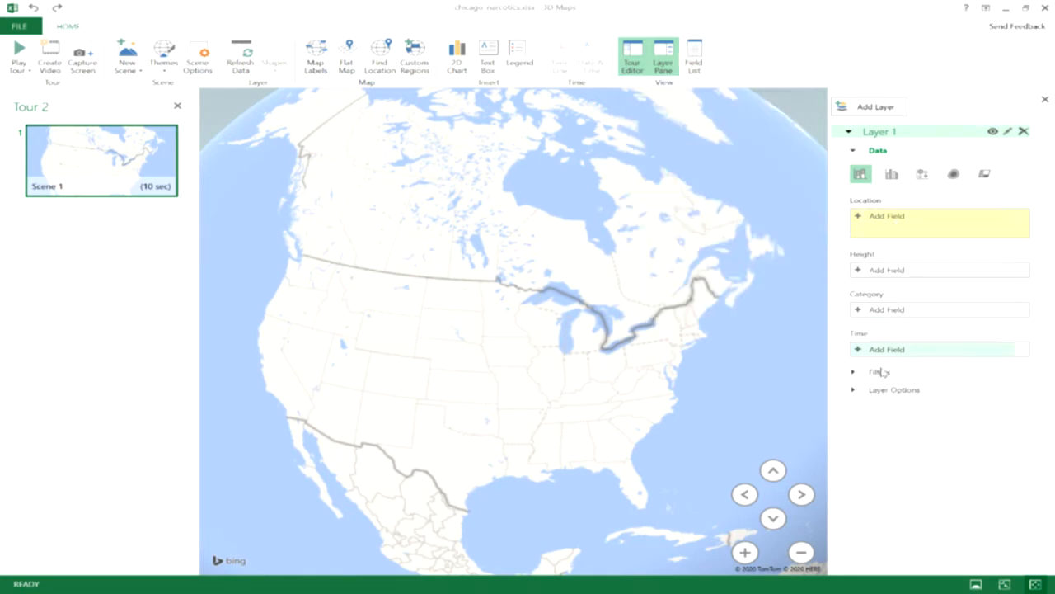
- Set the location of Layer 1 with the Latitude and Longitude fields from ChicagoArrests
click(895, 219)
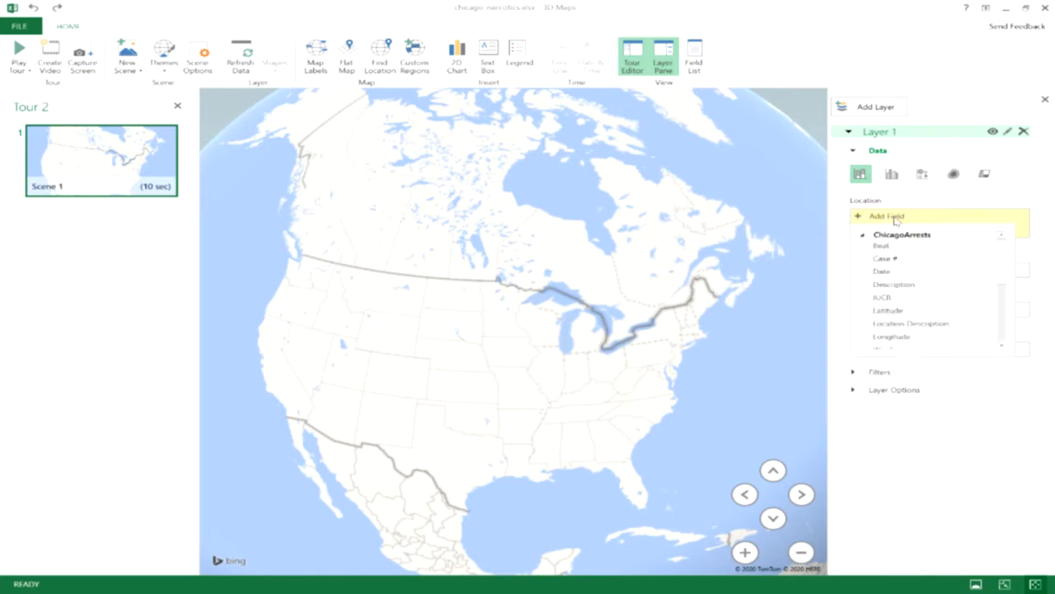
click(925, 311)
click(872, 232)
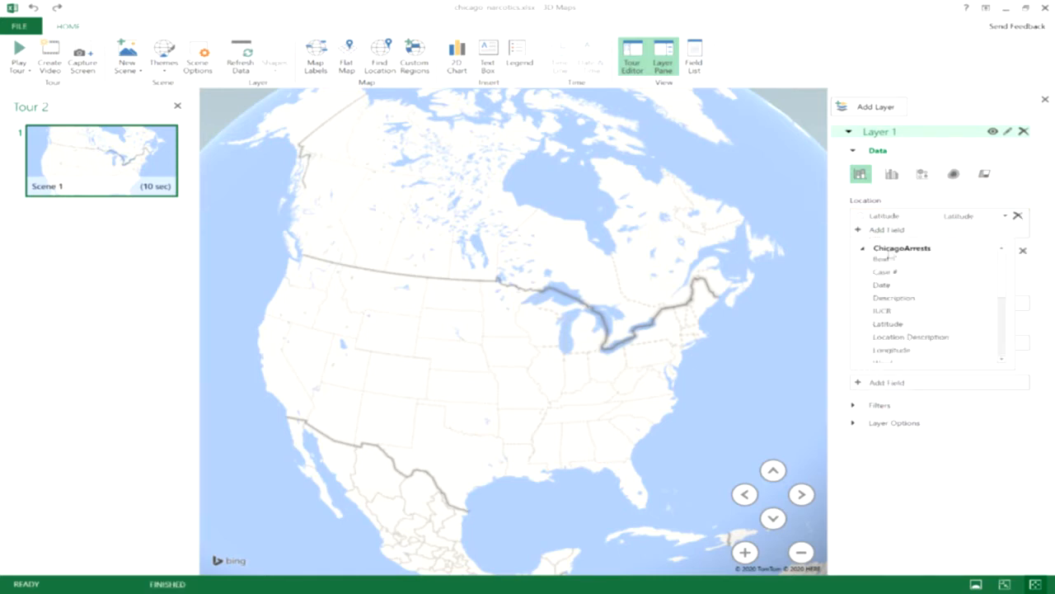
click(892, 350)
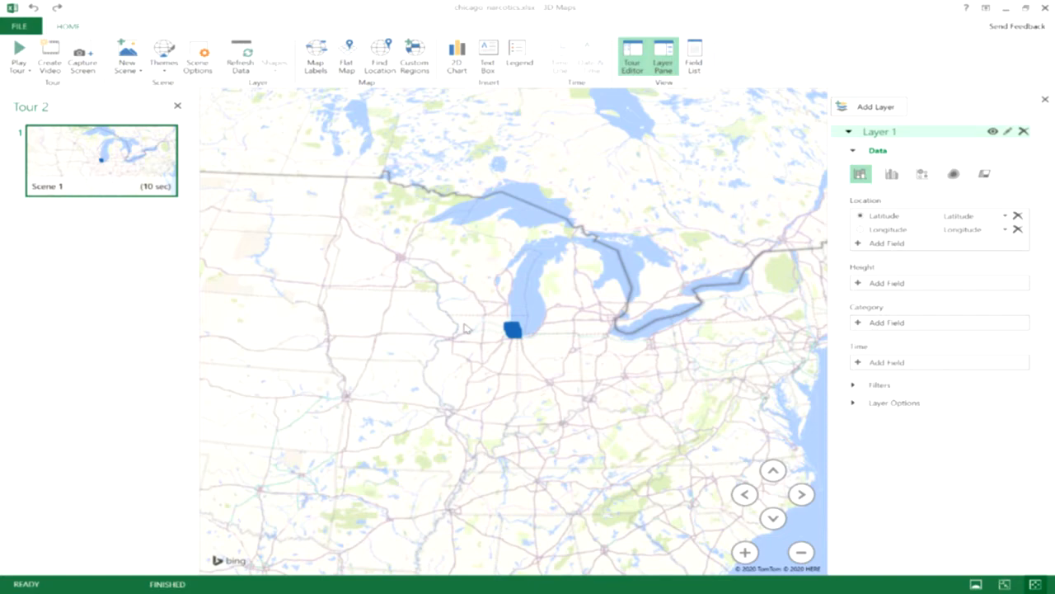
- Add the ChicagoArrests Case # field as the column height of Layer 1
click(895, 284)
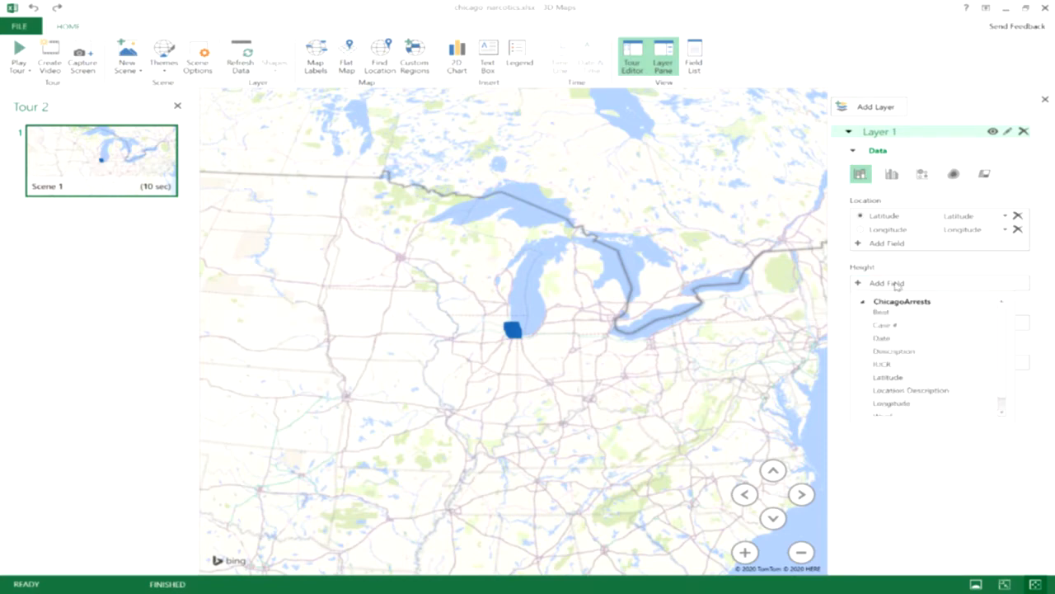
drag(887, 325, 890, 333)
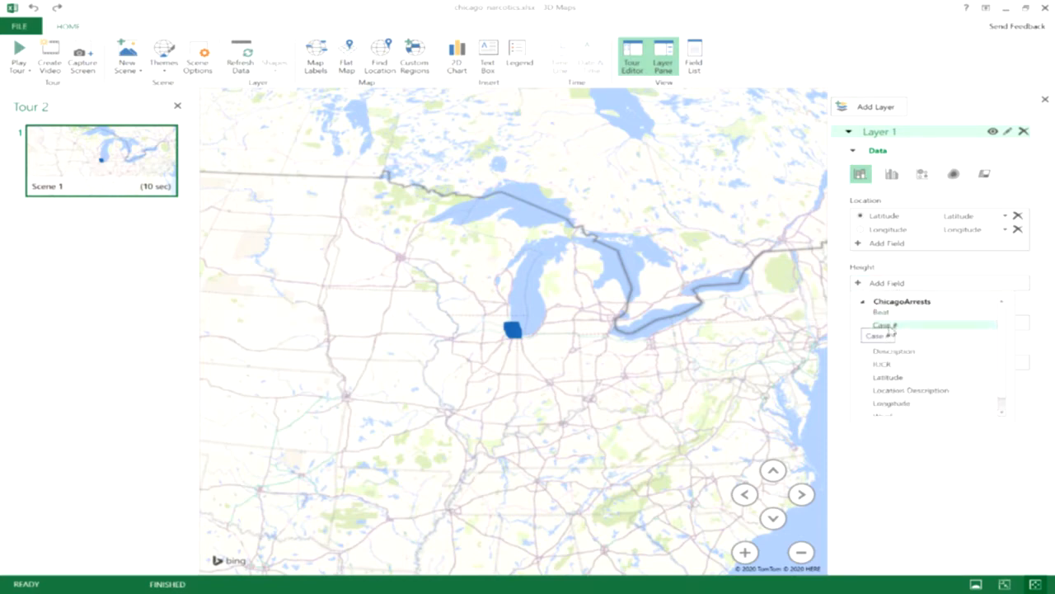
click(891, 330)
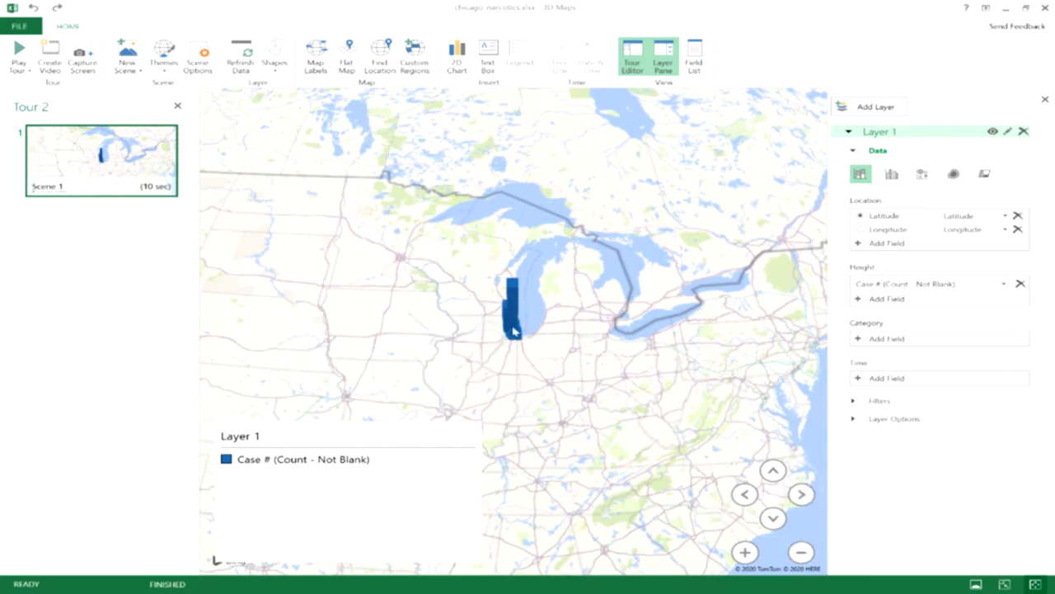
- Zoom in on the Chicago columns and tilt the map to examine their heights in 3D
mouse_move(516, 331)
click(745, 553)
click(748, 556)
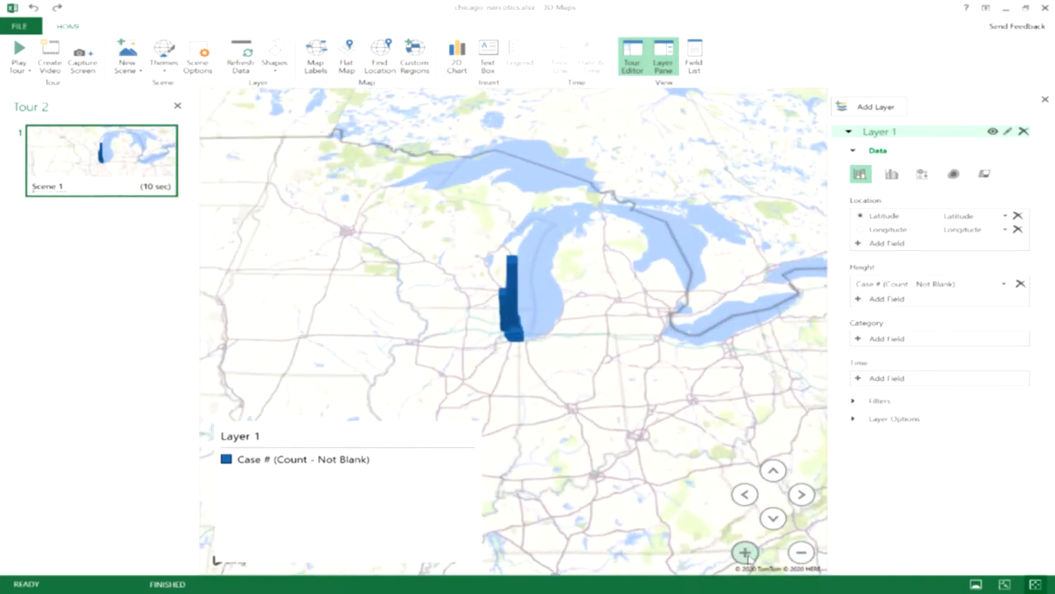
click(748, 556)
click(747, 556)
click(748, 555)
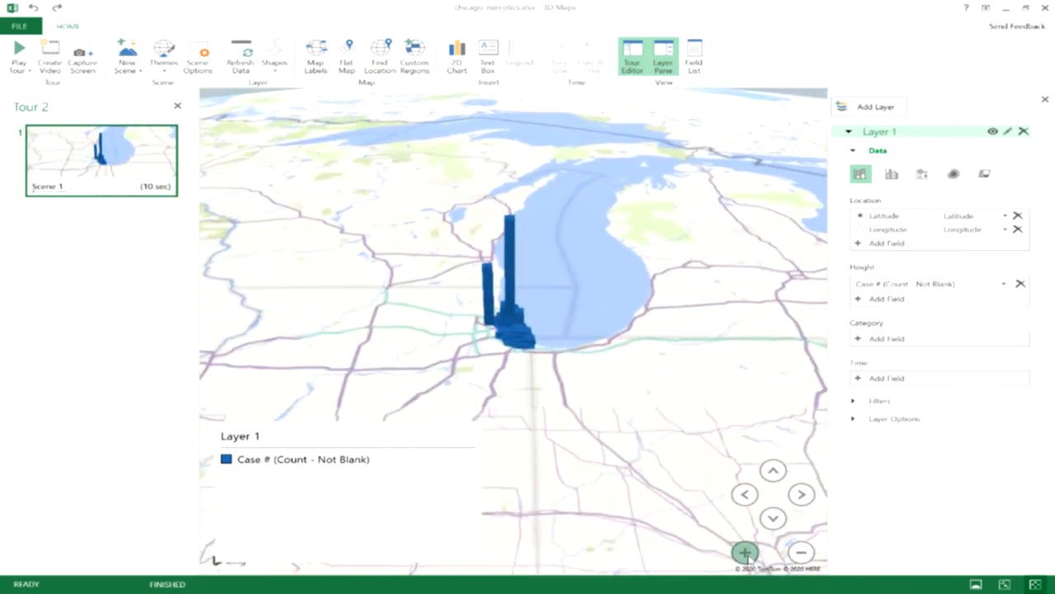
click(748, 556)
click(748, 556)
click(748, 555)
click(748, 557)
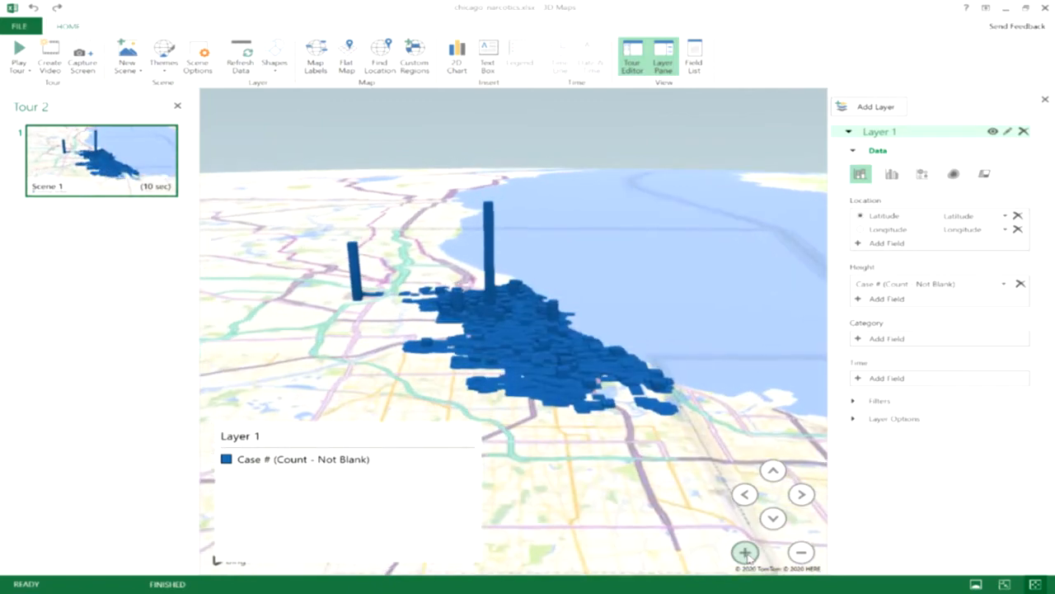
click(745, 553)
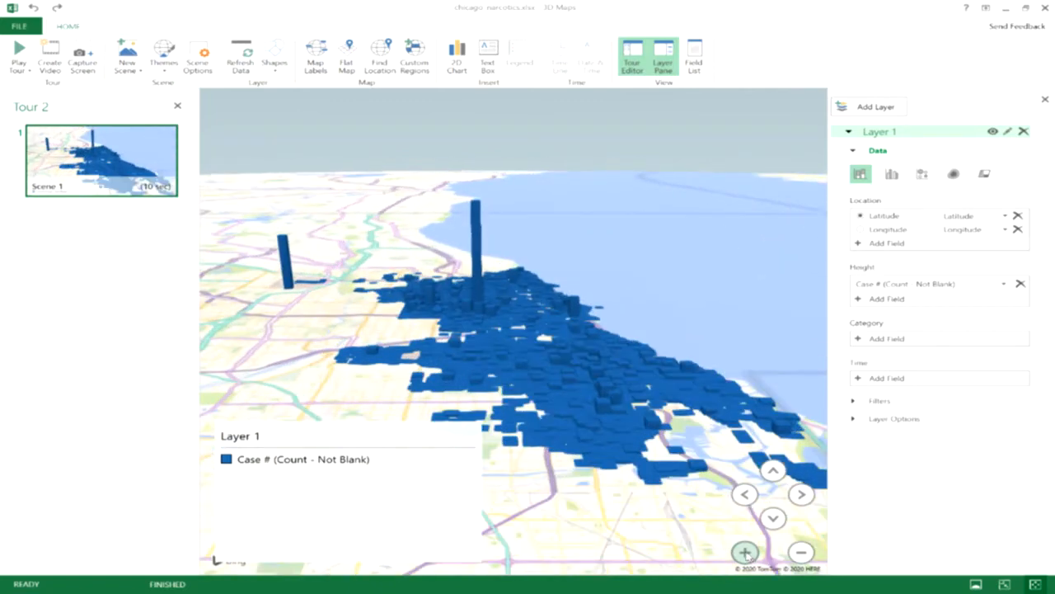
click(774, 471)
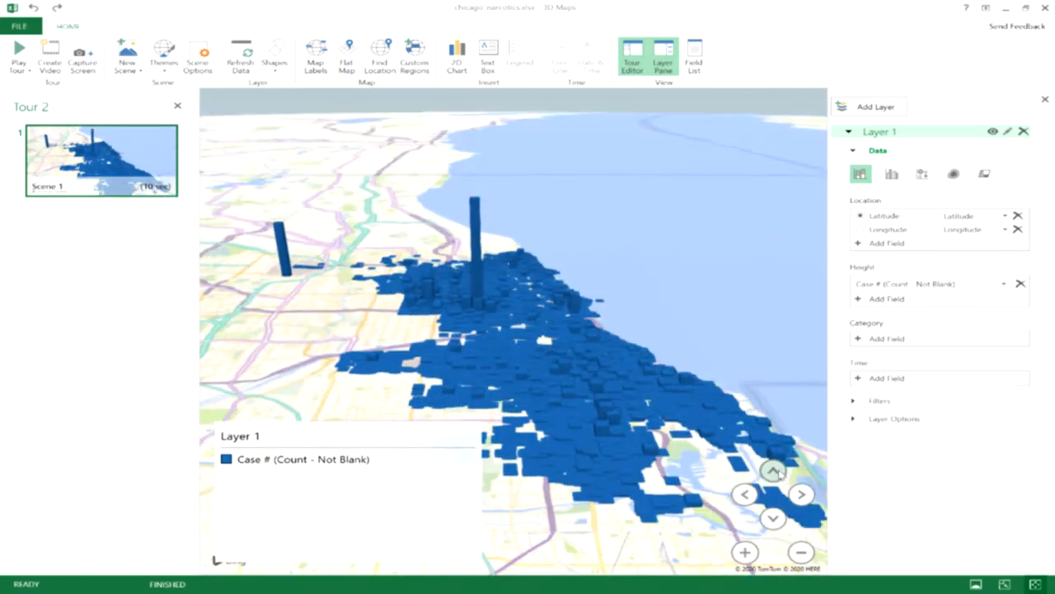
click(773, 518)
click(774, 518)
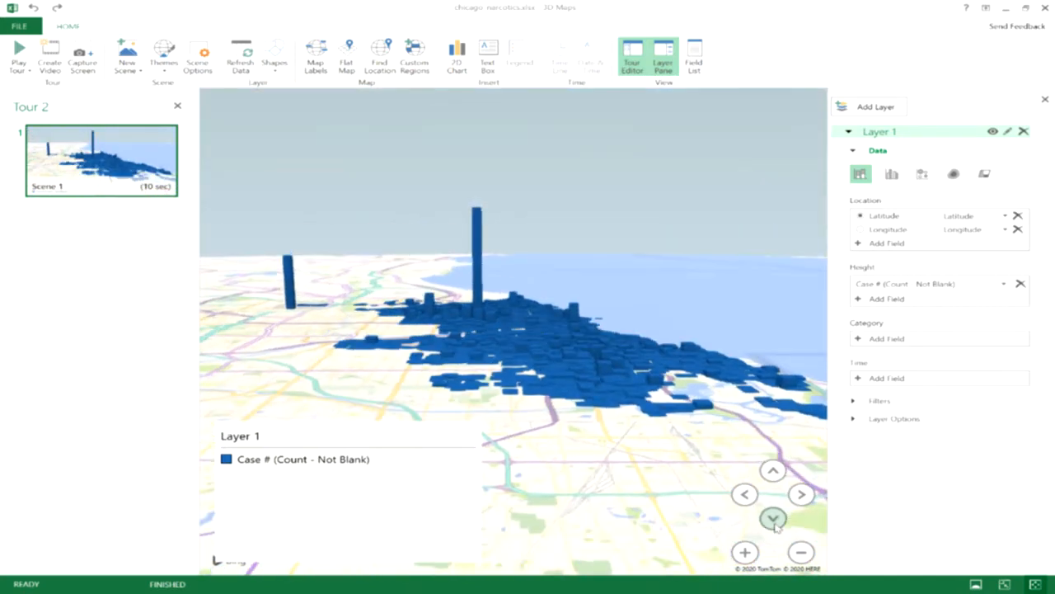
click(745, 552)
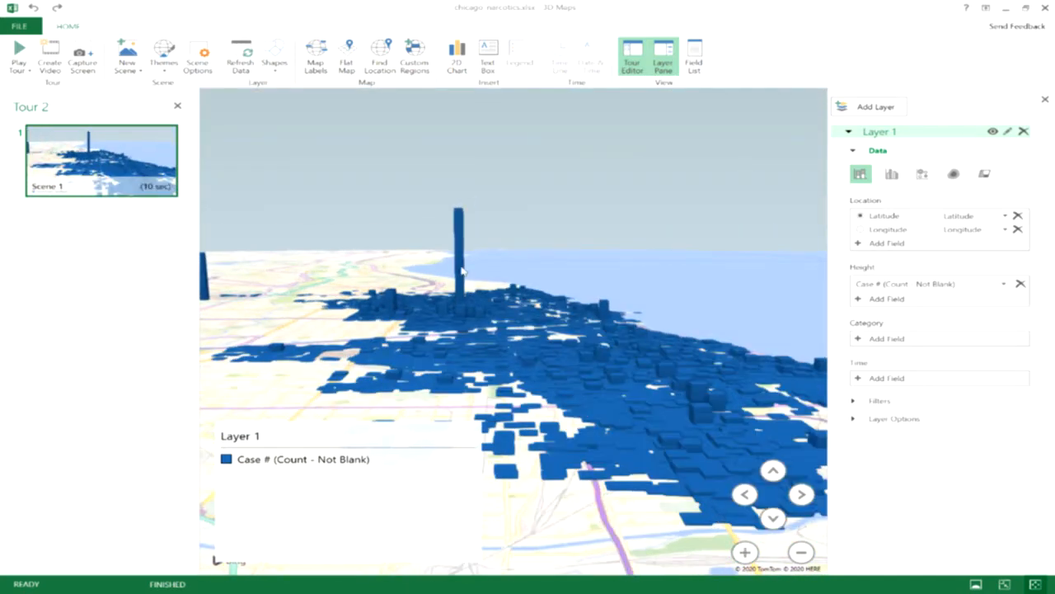
- Rotate the map around the Chicago columns and inspect the data details of the two tallest ones
mouse_move(458, 220)
click(745, 493)
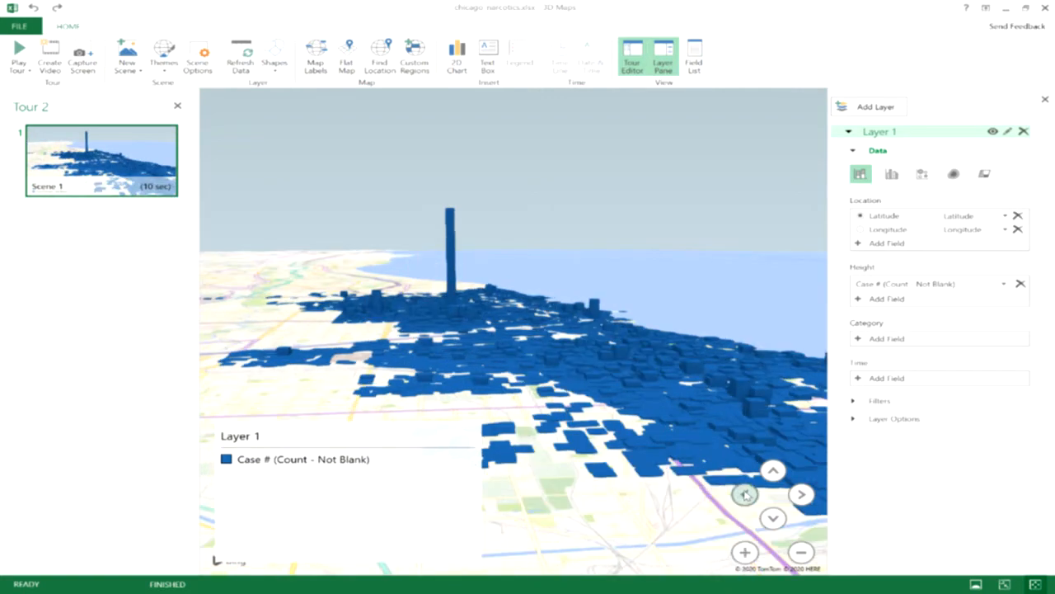
click(800, 496)
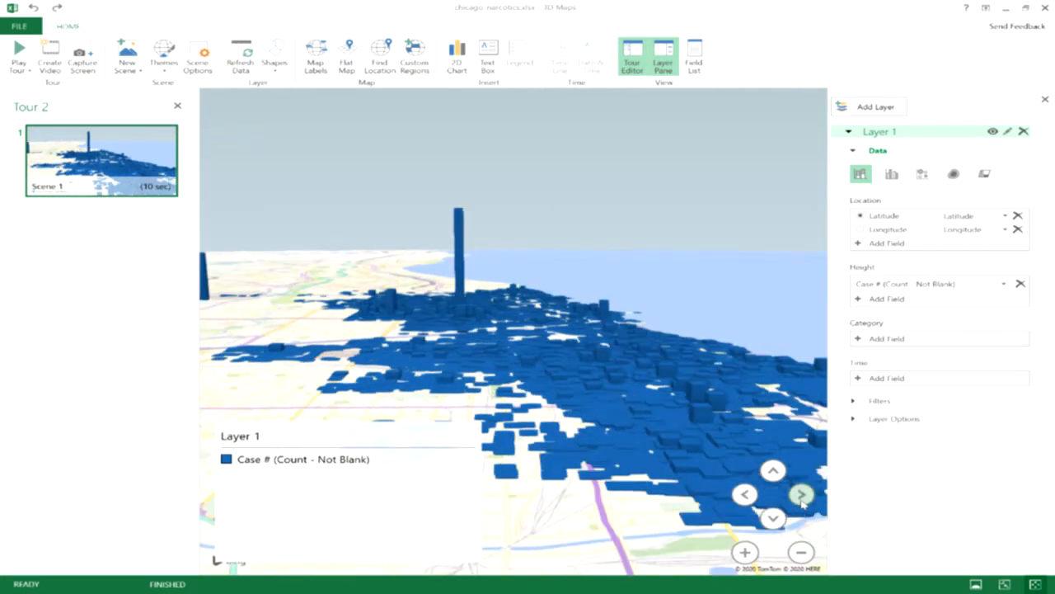
click(801, 501)
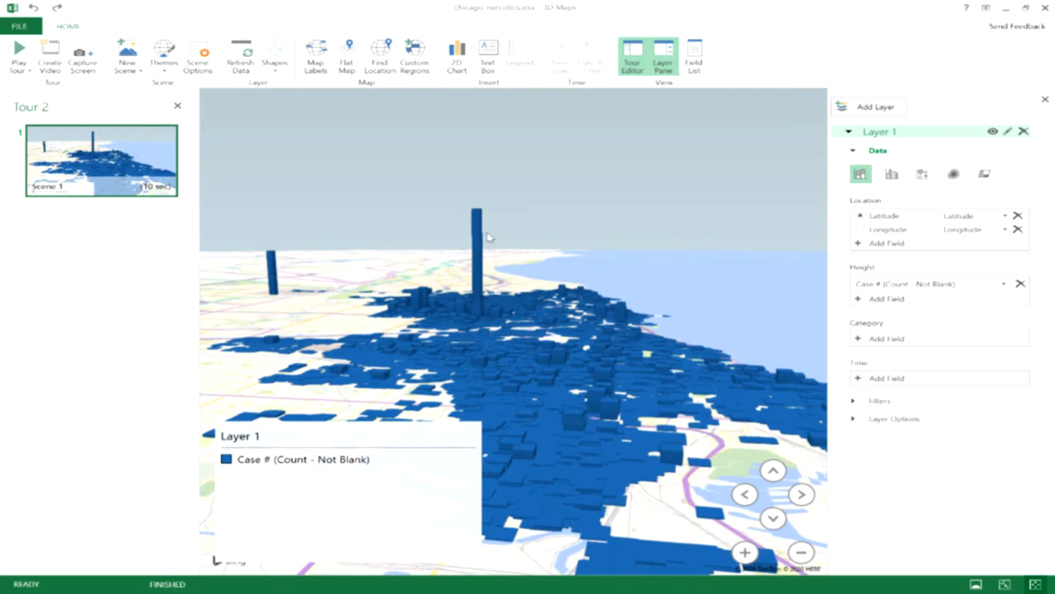
mouse_move(475, 219)
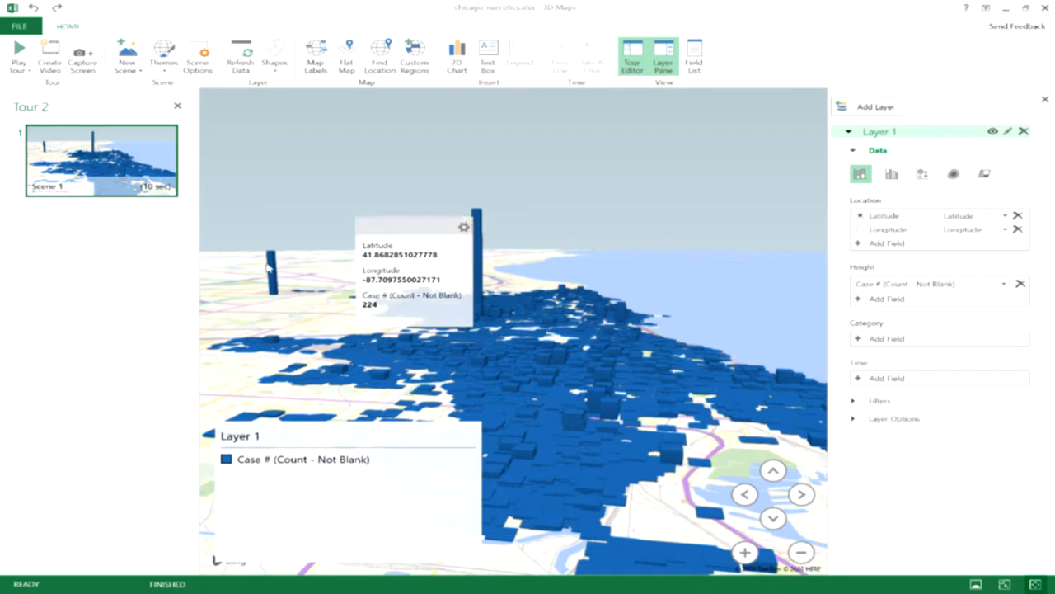
mouse_move(272, 258)
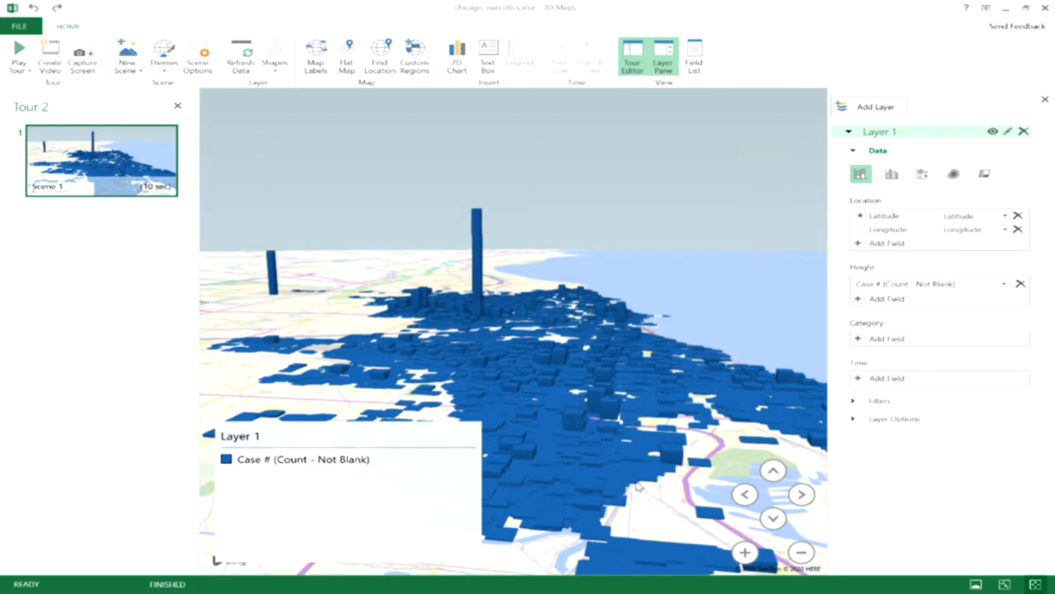
mouse_move(373, 445)
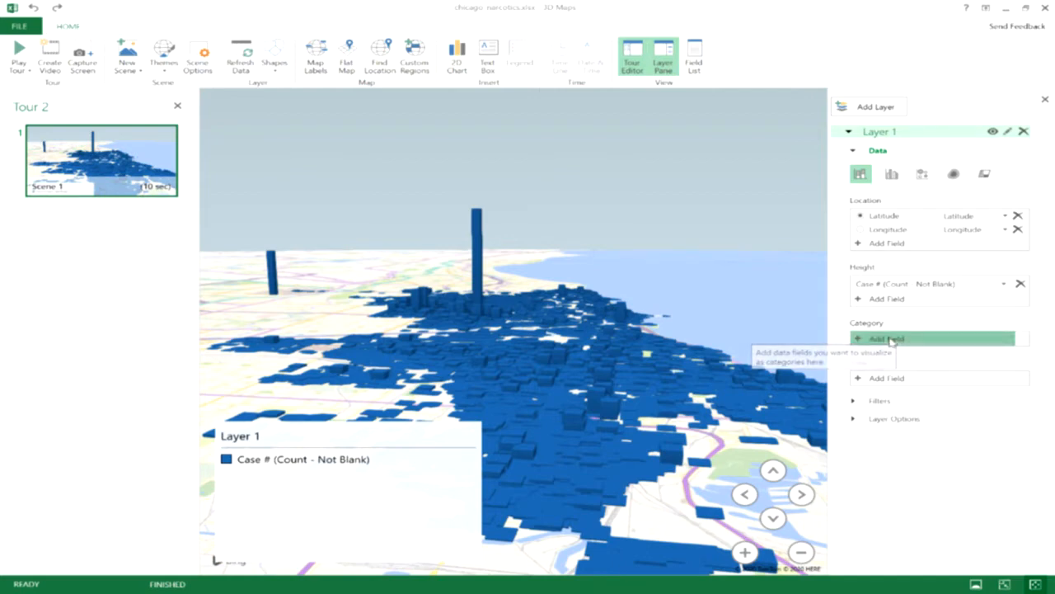
- Add the Description field as the category of Layer 1 and read through the arrest types in the map legend
click(887, 339)
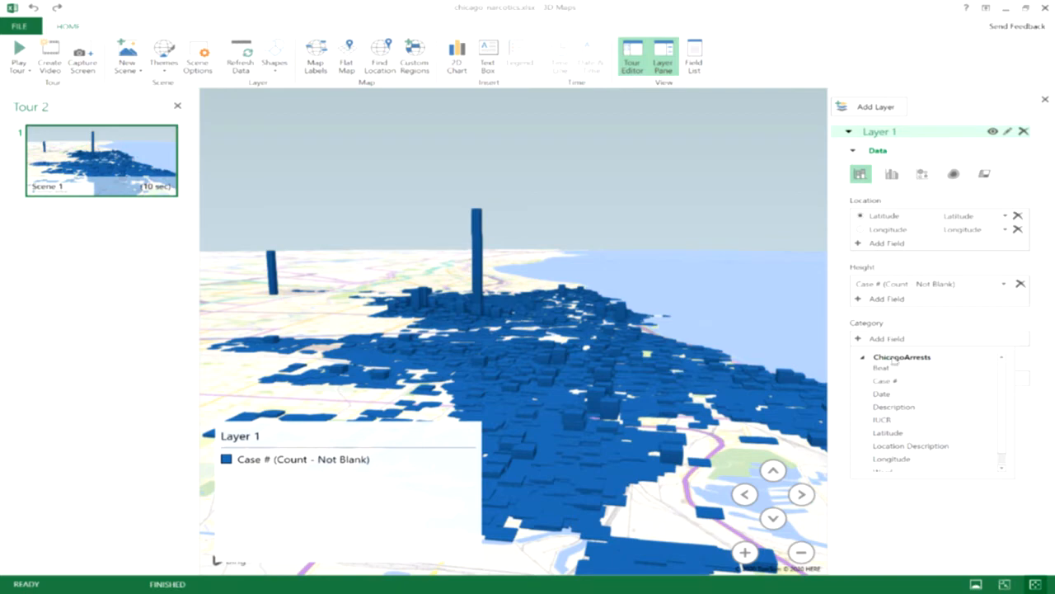
click(894, 407)
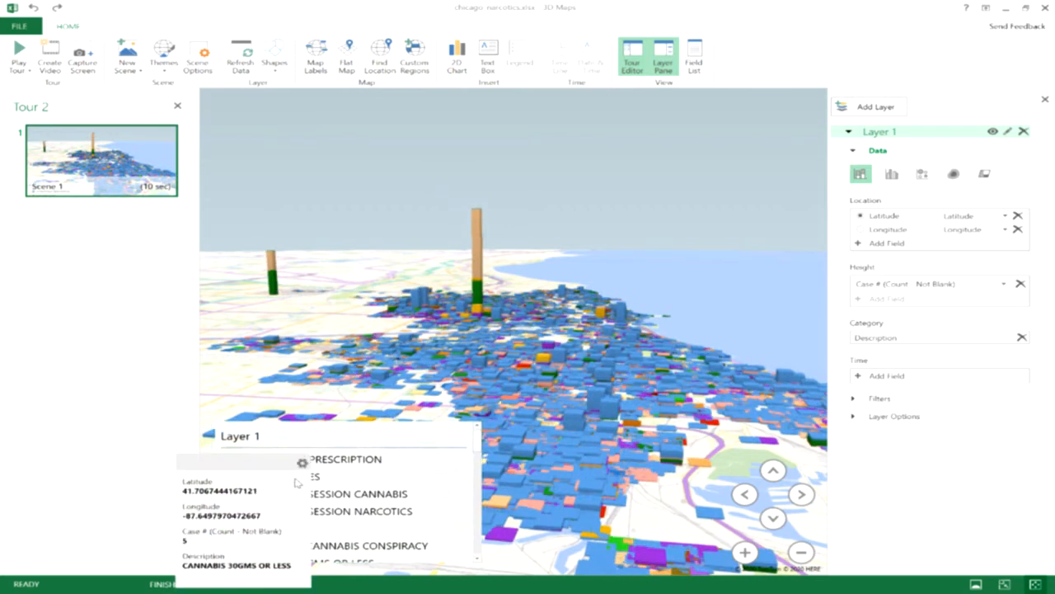
click(312, 519)
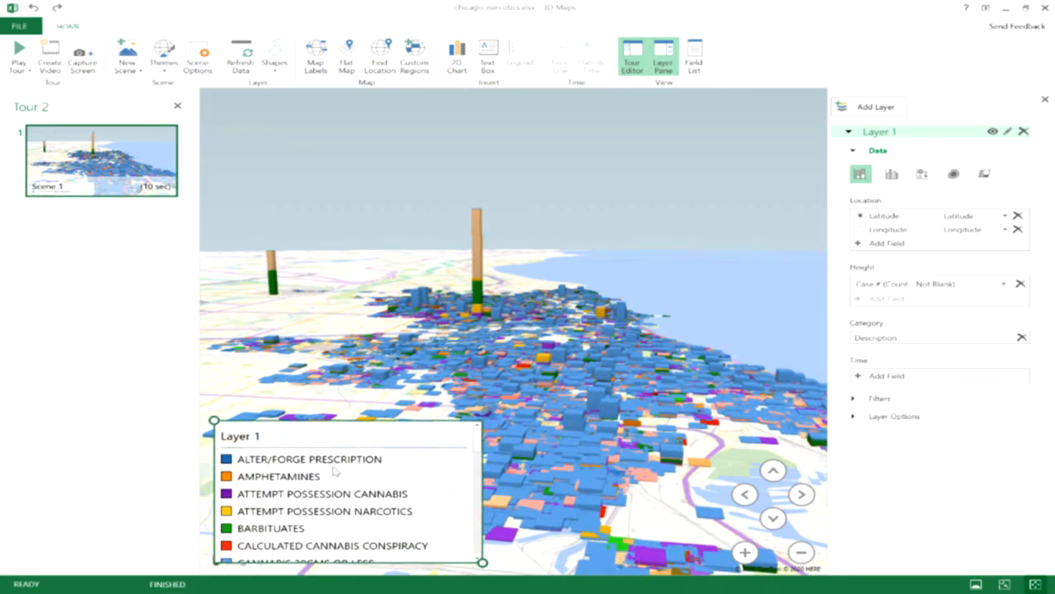
scroll(337, 472, down, 3)
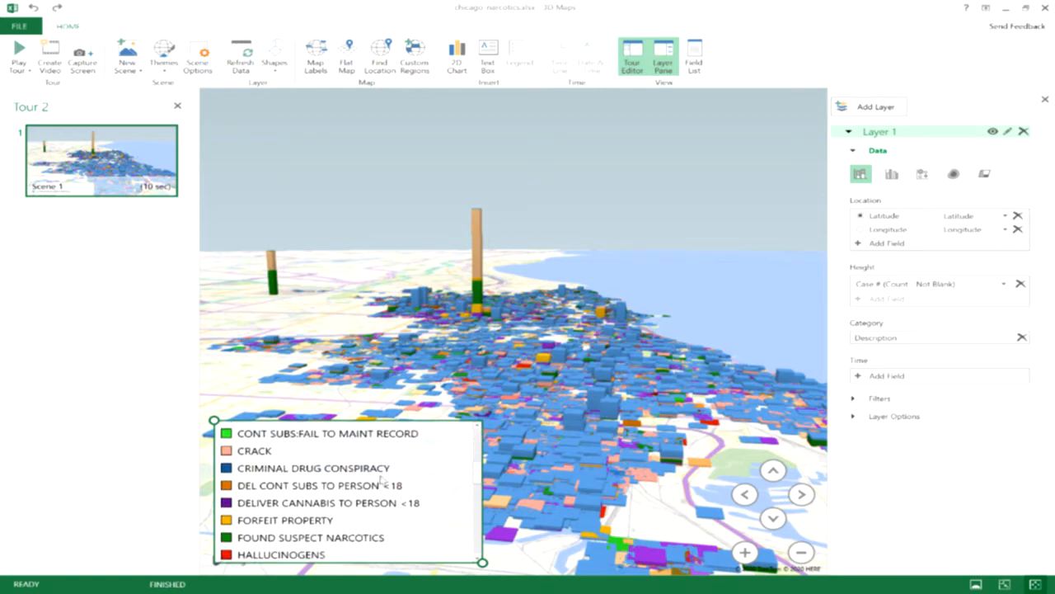
scroll(382, 479, down, 3)
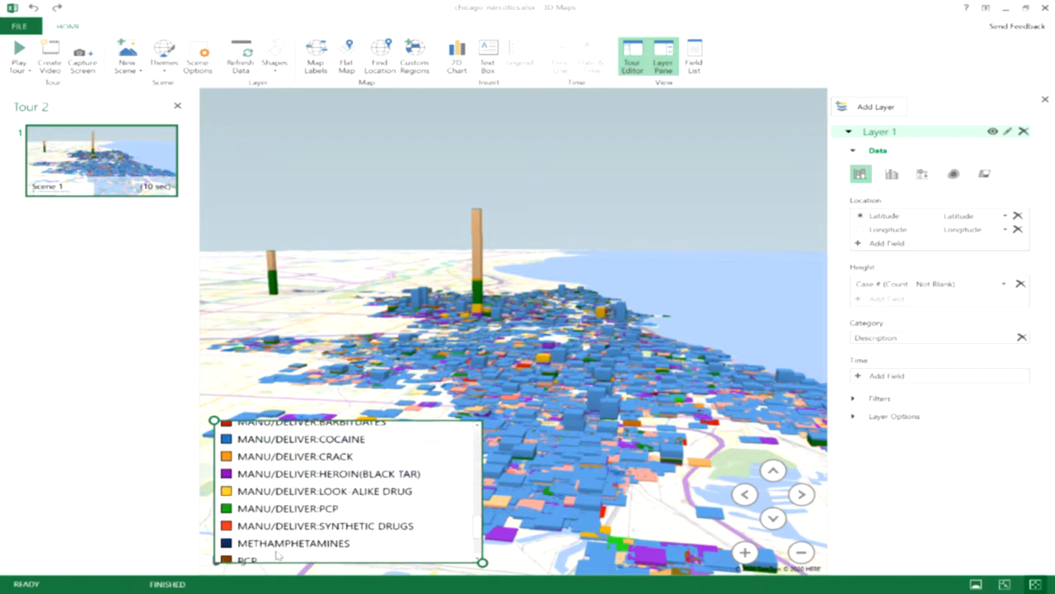
scroll(325, 493, down, 3)
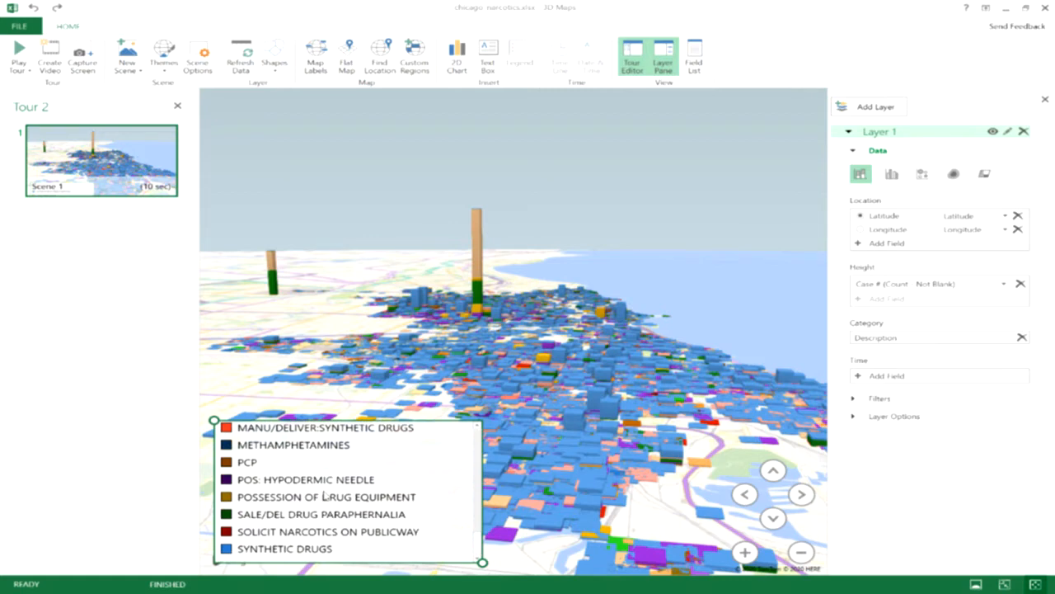
scroll(325, 495, up, 10)
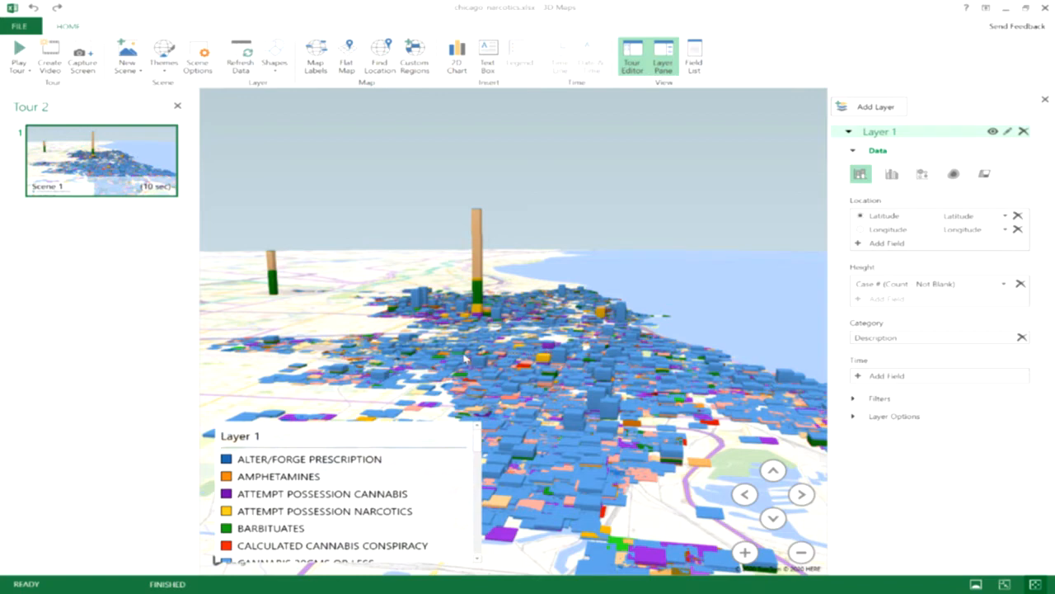
- Set the ChicagoArrests Date field as the time of Layer 1 and add a filter on the Description field
click(888, 377)
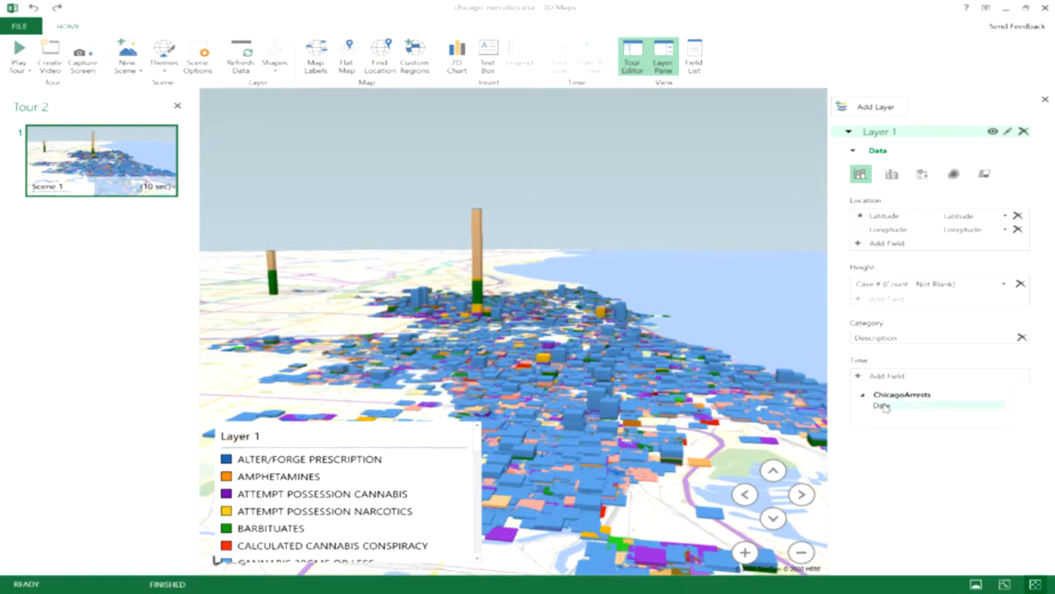
click(881, 405)
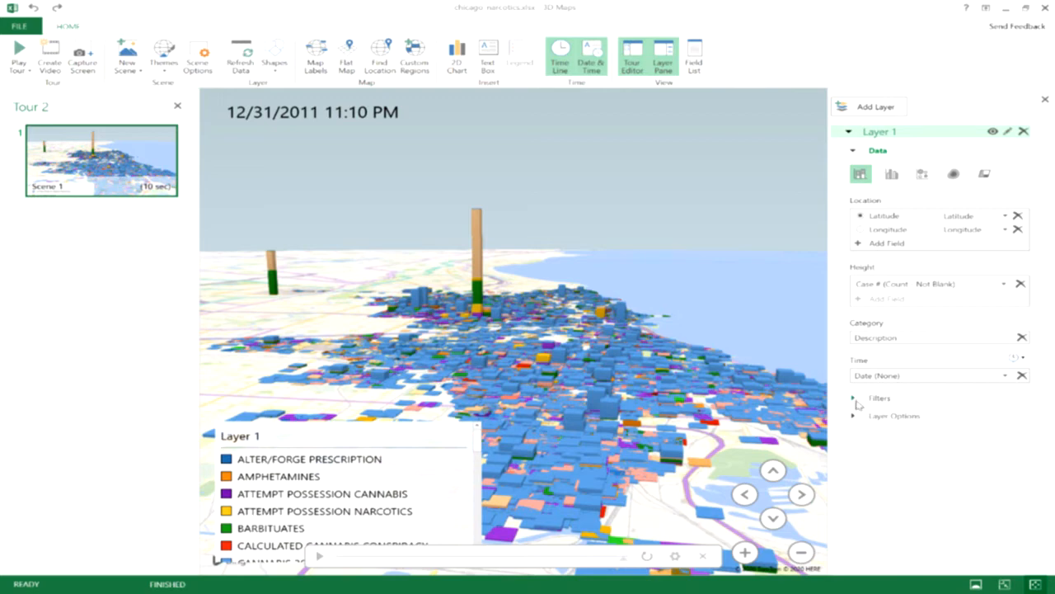
click(854, 399)
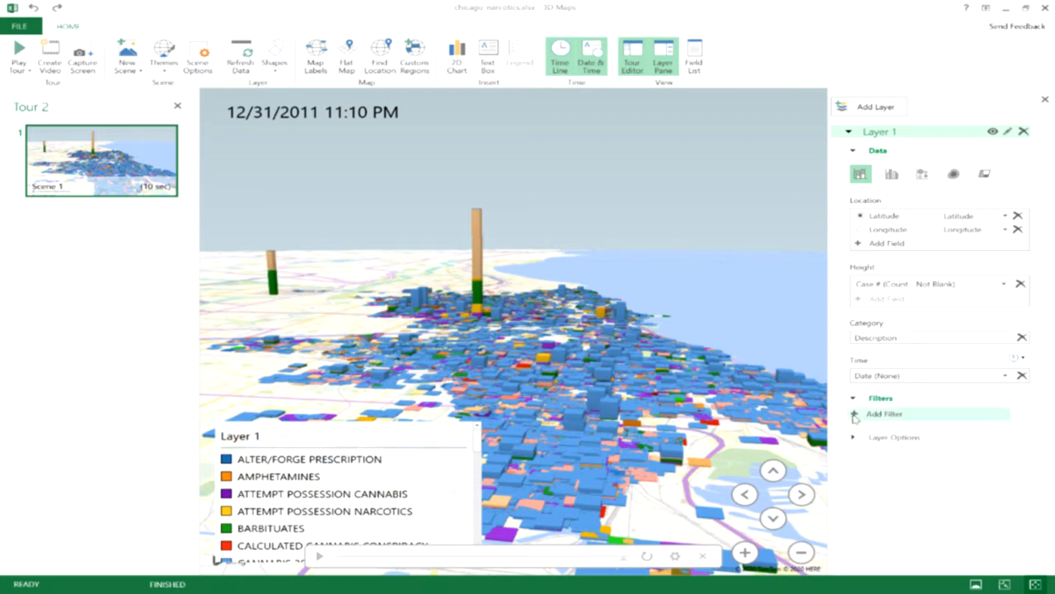
click(884, 413)
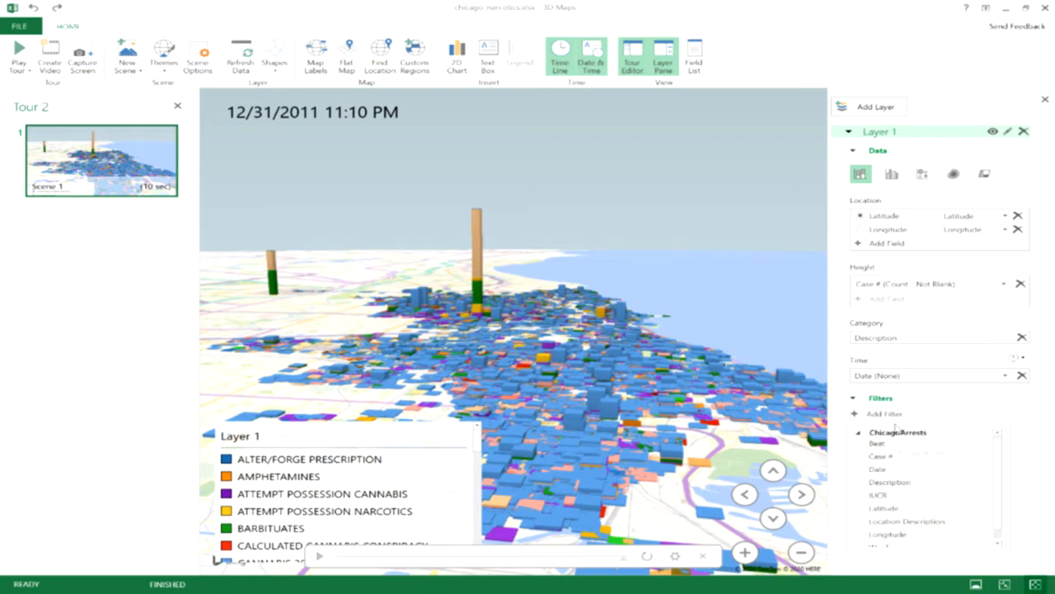
click(906, 483)
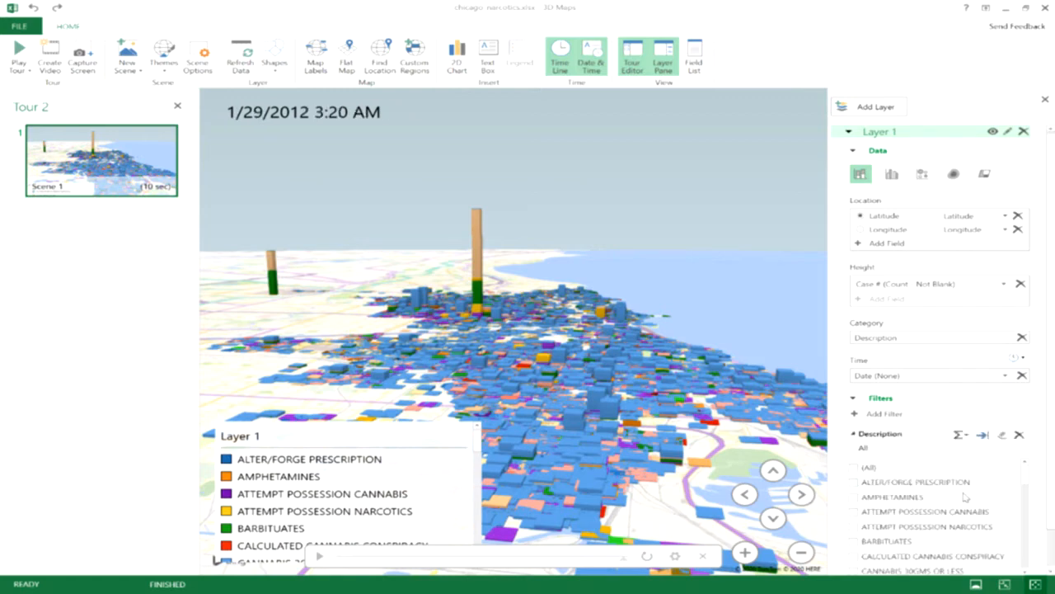
- Try the Description filter with only AMPHETAMINES, and with only ATTEMPT POSSESSION CANNABIS, clearing each selection again
click(890, 498)
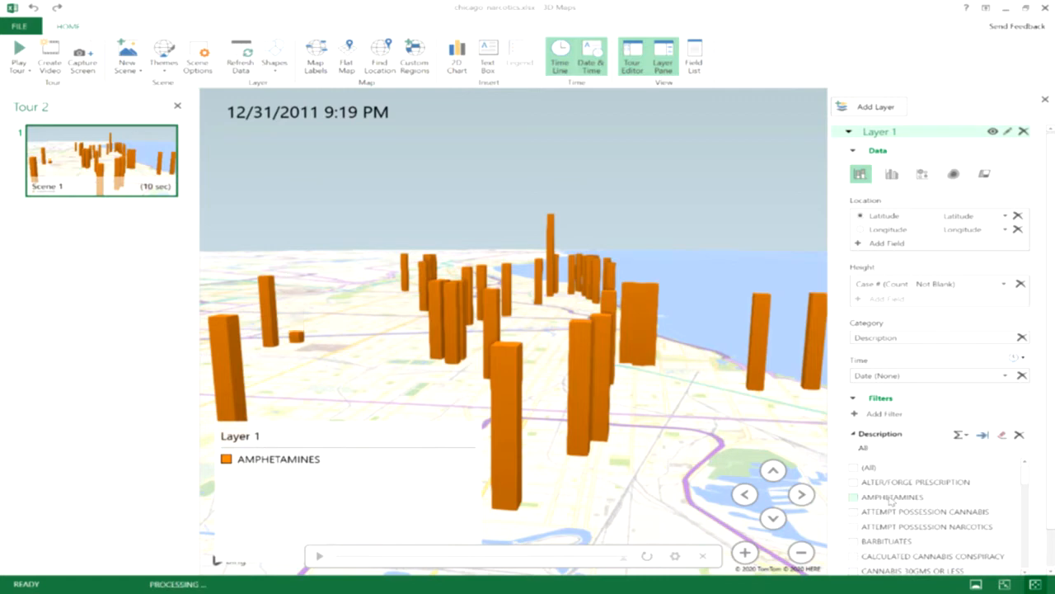
click(891, 498)
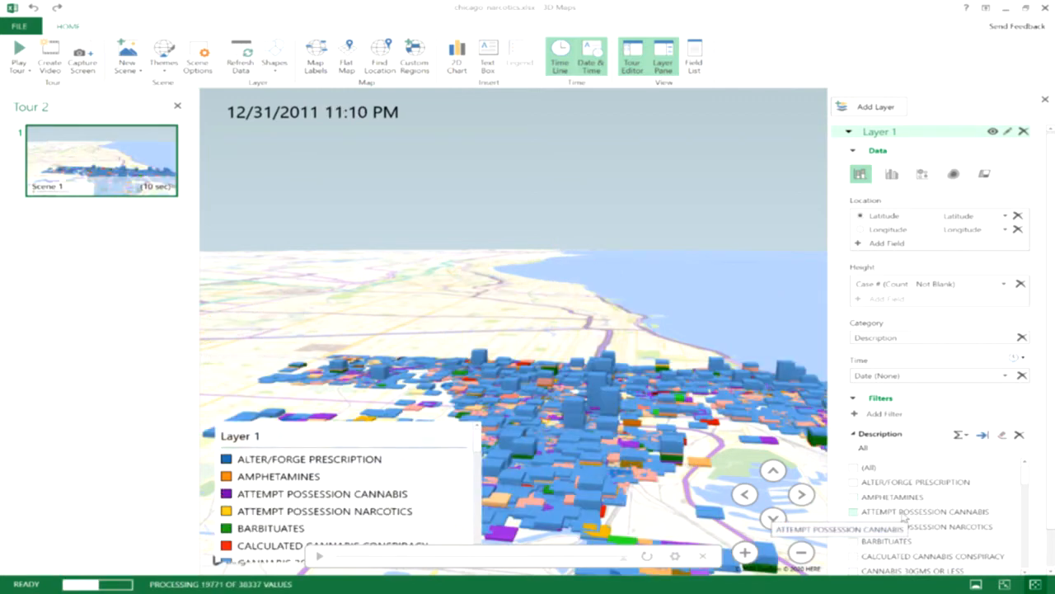
click(905, 512)
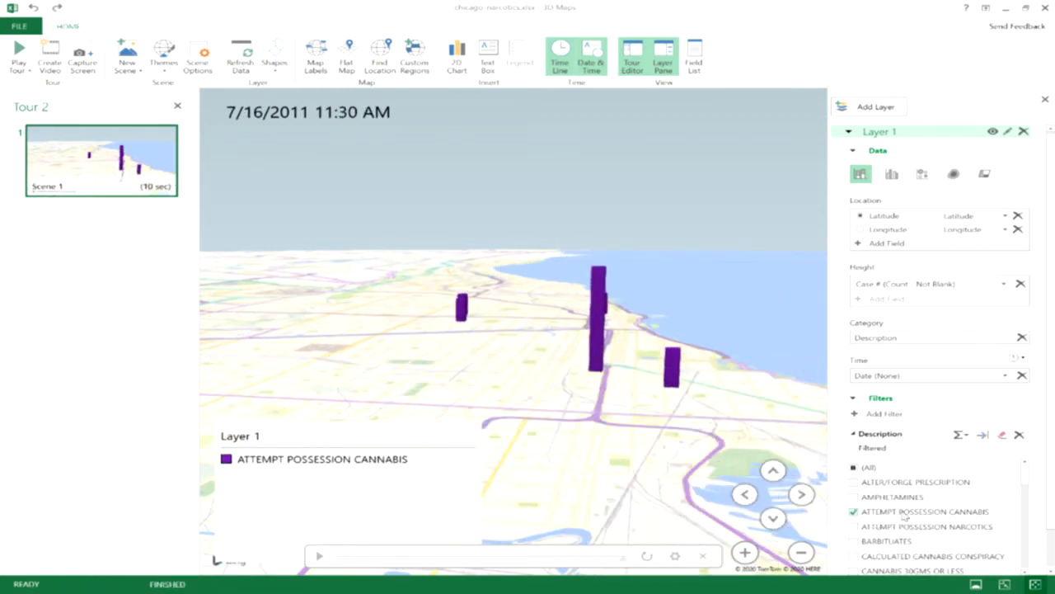
click(904, 515)
- Filter Layer 1 to the CRACK description and play the timeline of those arrests
scroll(899, 511, down, 3)
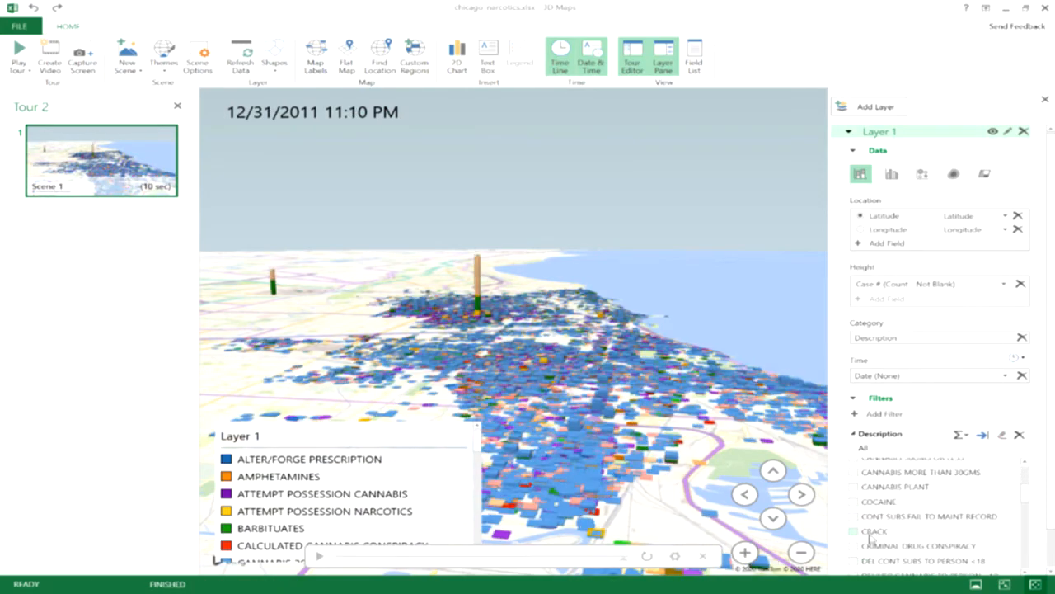
click(871, 532)
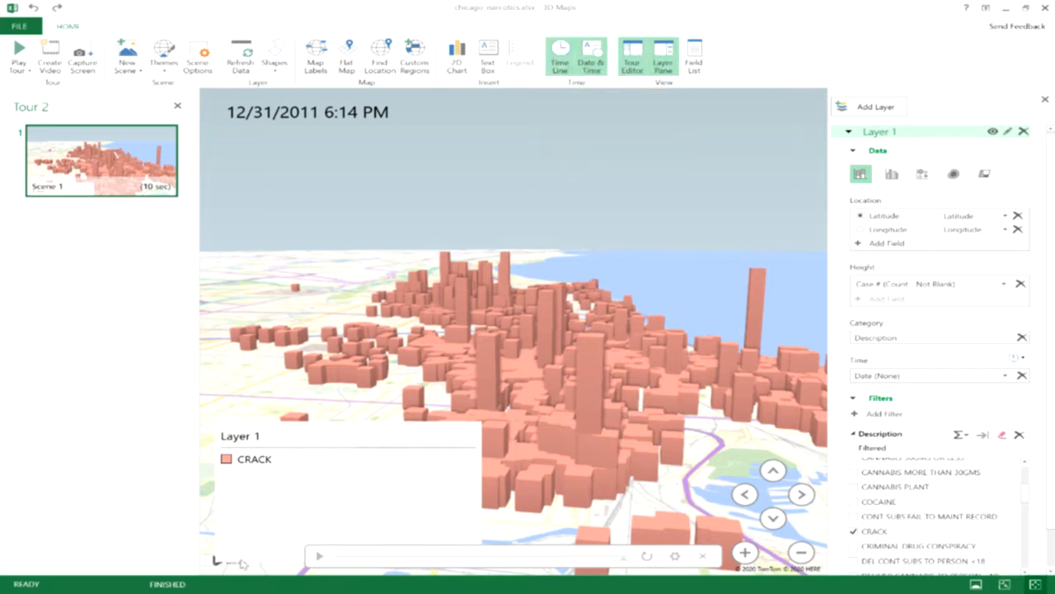
click(320, 556)
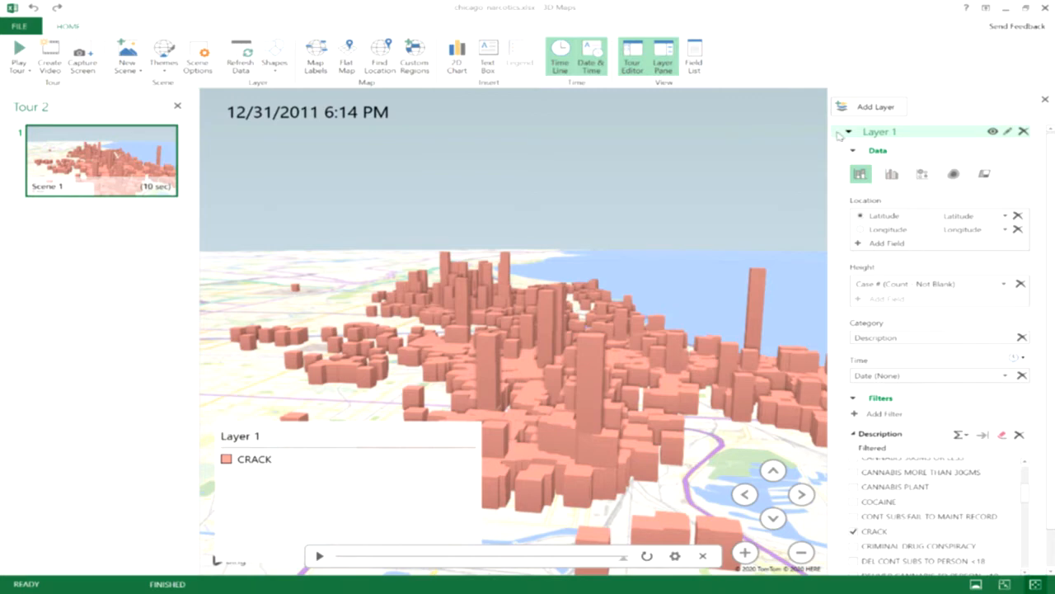
- Hide the tour editor, briefly switch the layer pane and the date and time label off, and leave the full-screen tour playback
click(674, 63)
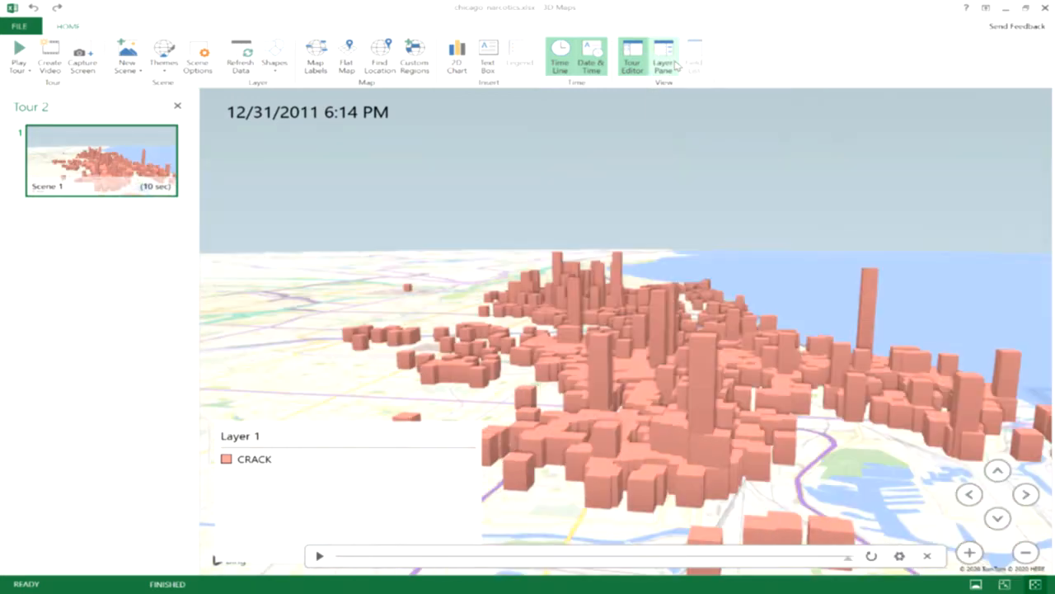
click(674, 65)
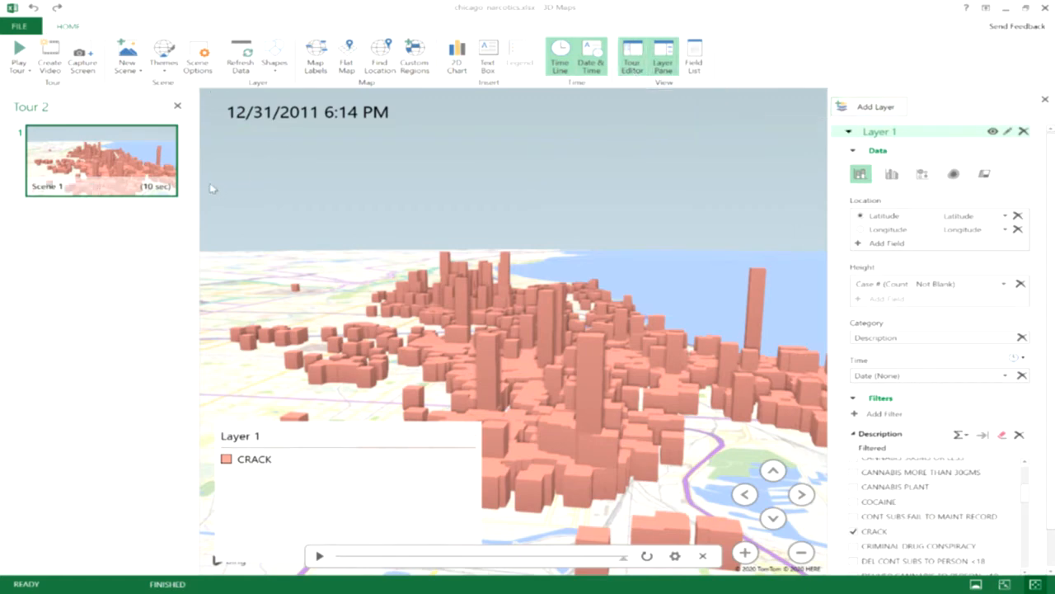
click(643, 63)
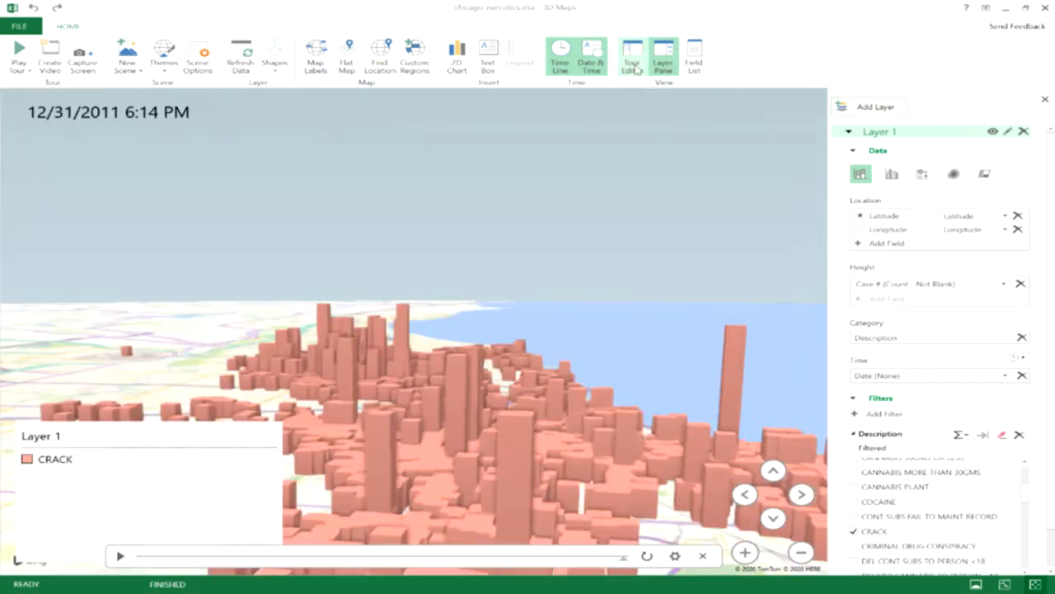
click(582, 66)
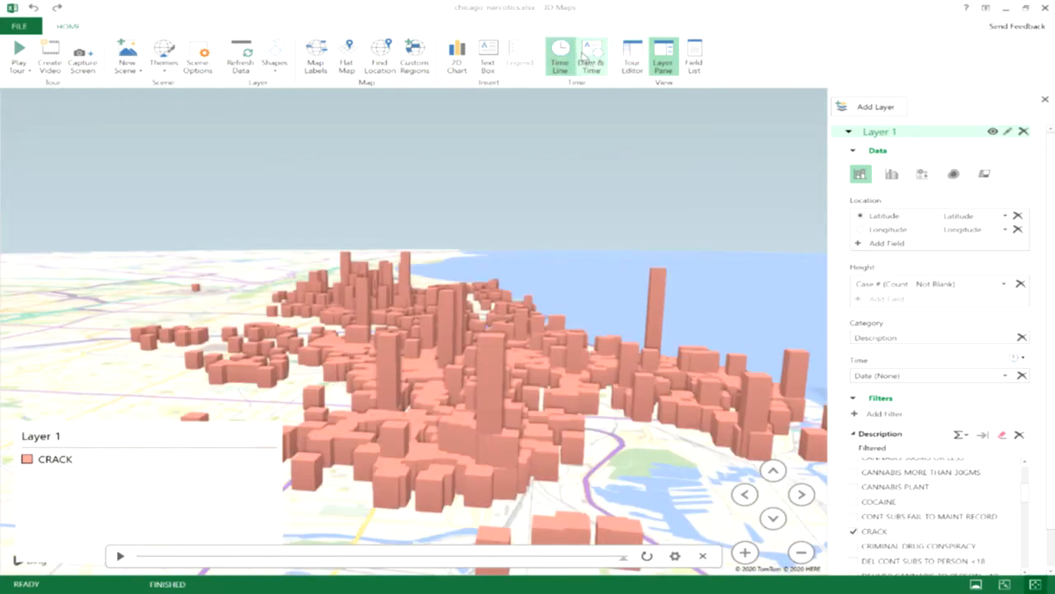
click(594, 61)
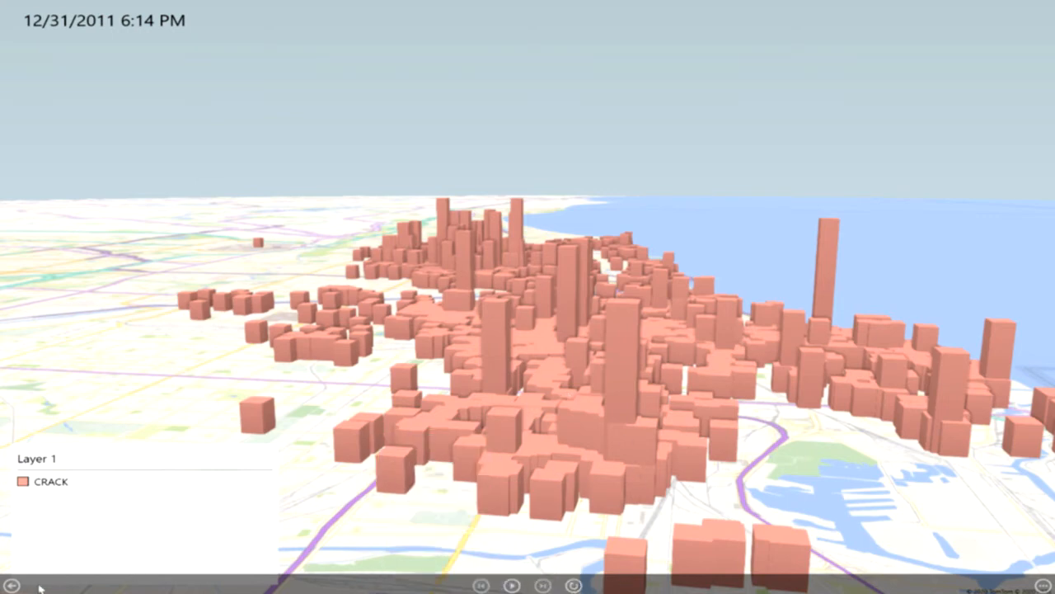
click(12, 585)
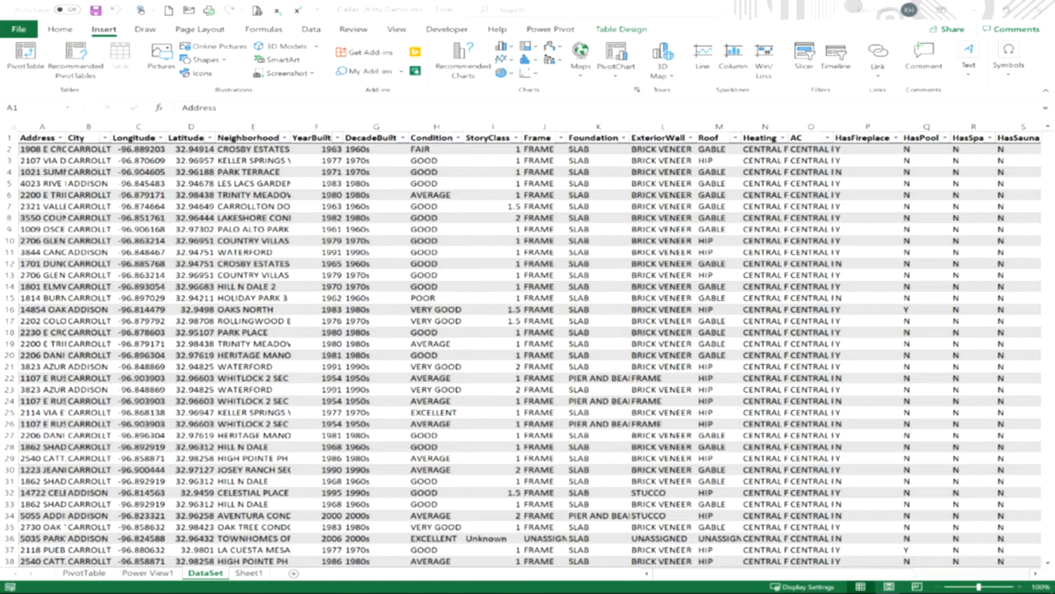
- Review the DataSet columns in the Dallas Utility Demo workbook, open its Dallas Utilities Tour in 3D Maps, and close the field list
click(979, 575)
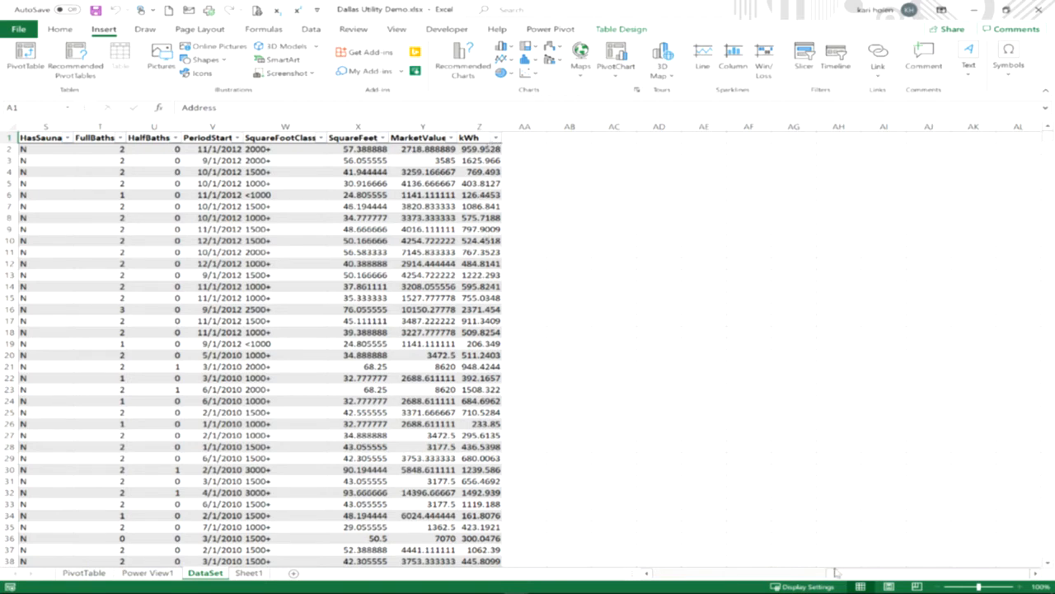
drag(857, 575, 664, 581)
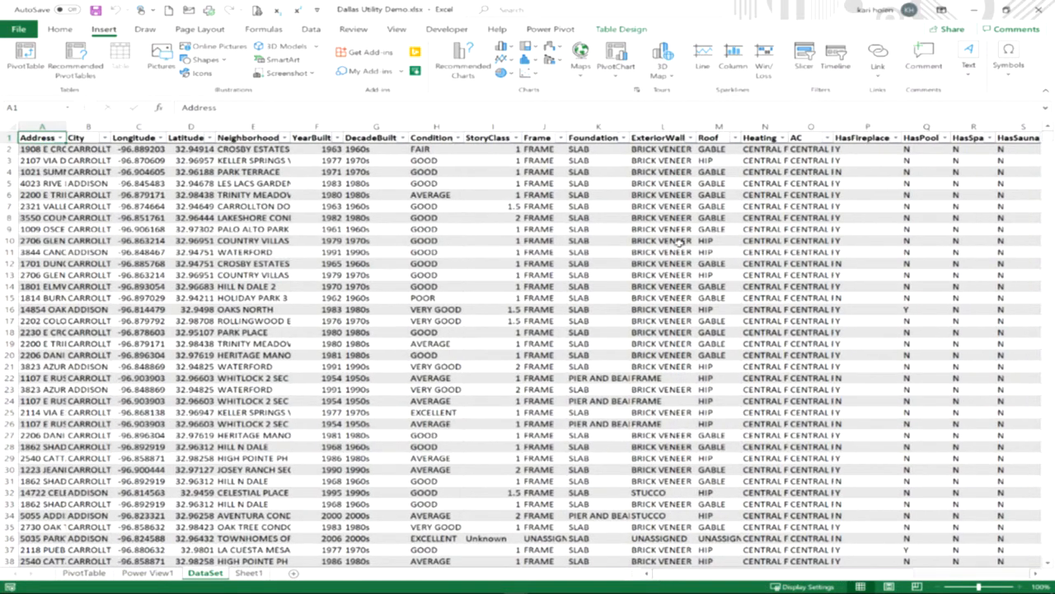
click(660, 76)
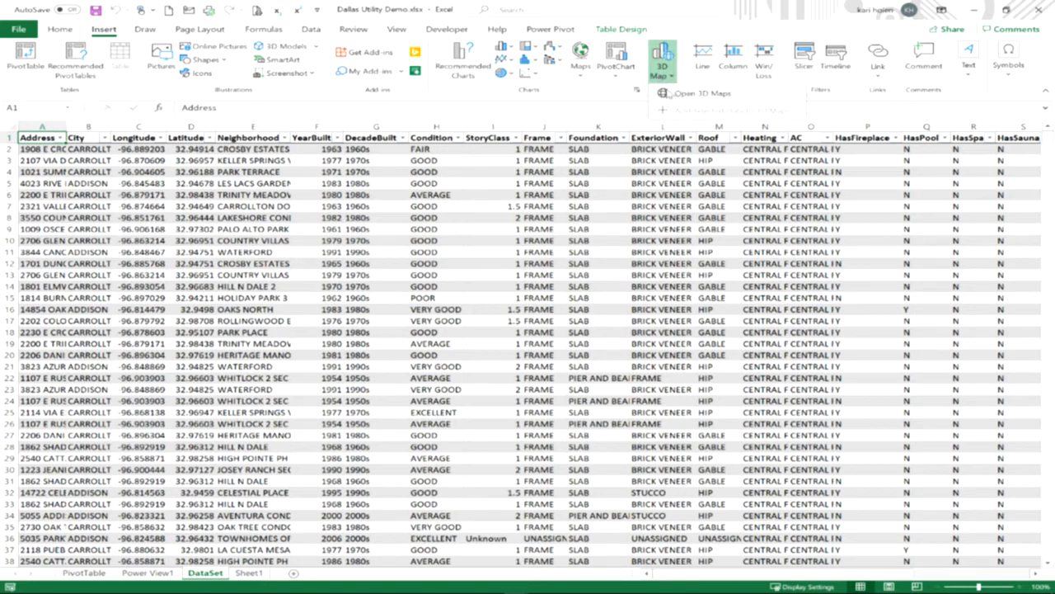
click(673, 94)
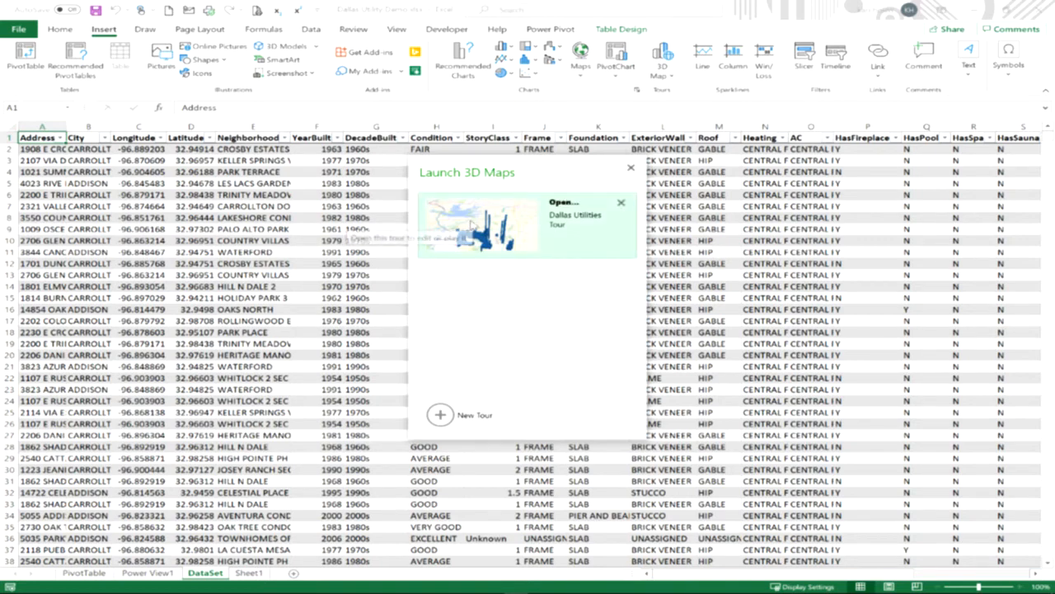
click(472, 224)
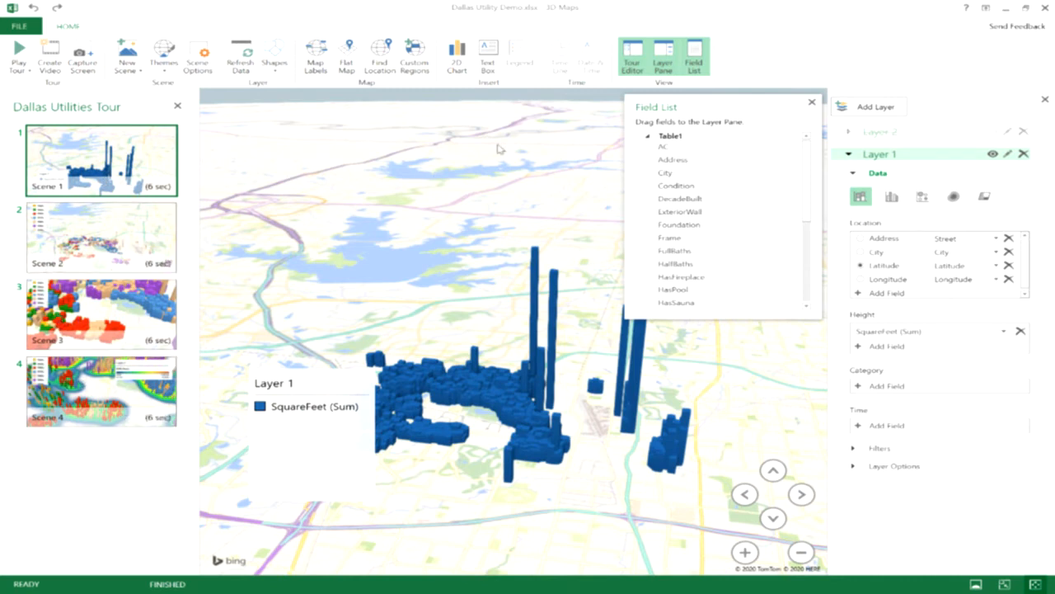
click(812, 103)
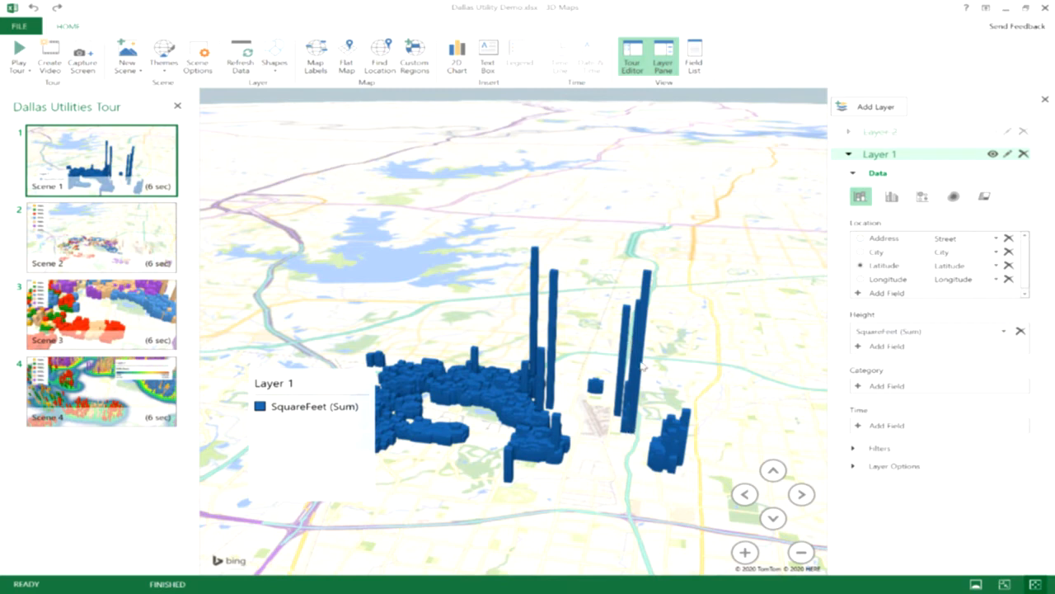
- Play the Dallas Utilities Tour, pause it on the scene coloured by decade built, and return to the tour editor
mouse_move(637, 417)
click(128, 186)
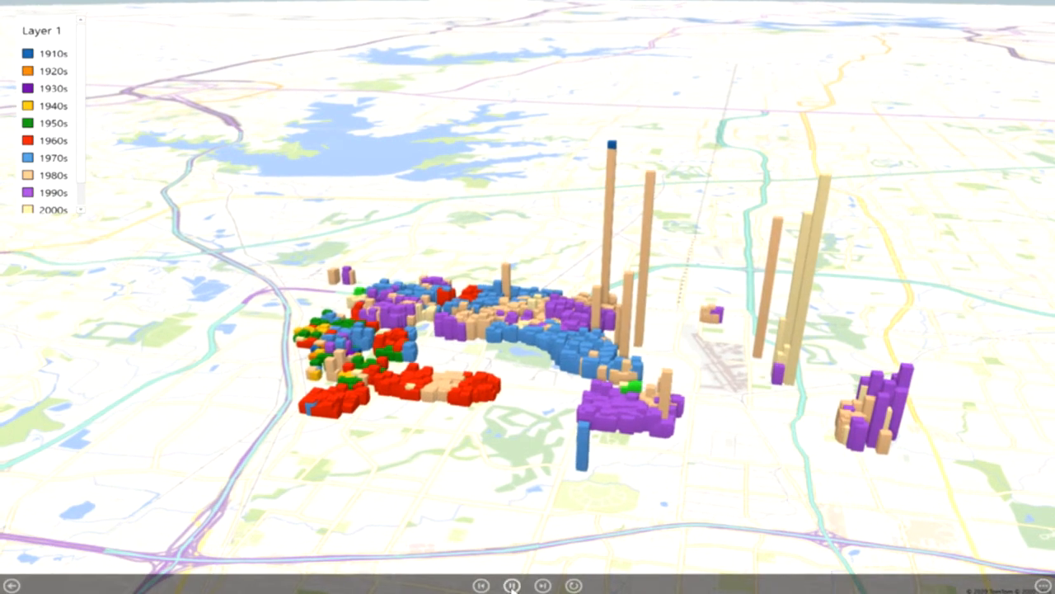
click(511, 585)
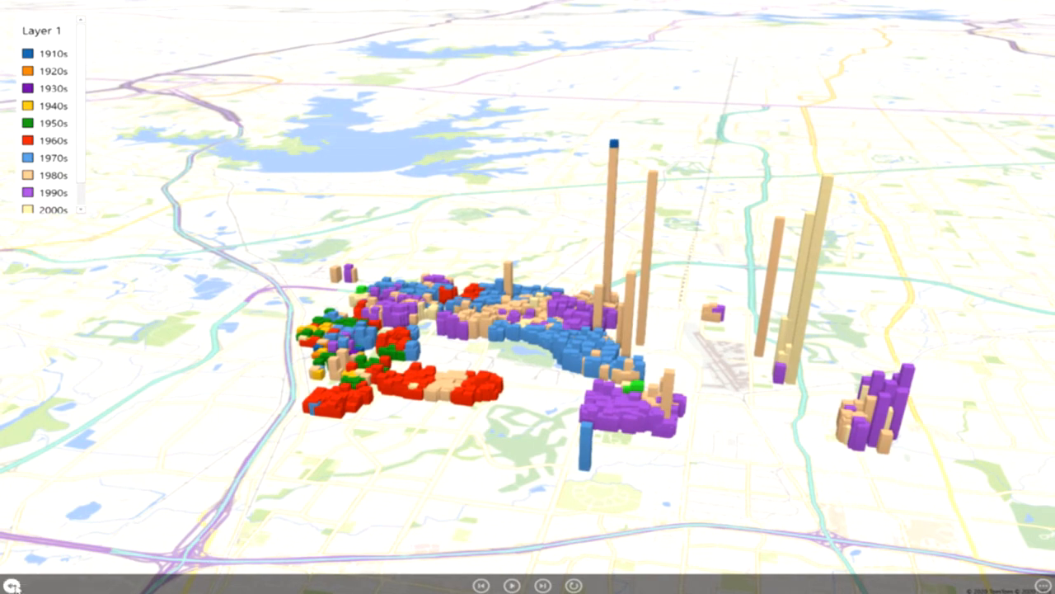
click(15, 585)
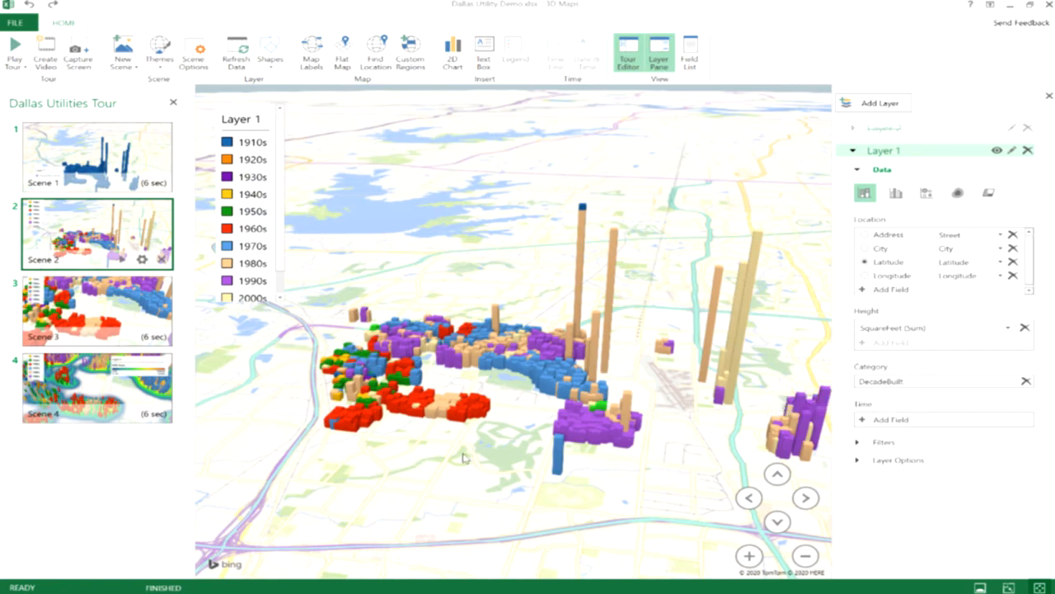
- Zoom the Scene 2 map out and slightly back in to view the Dallas columns within the surrounding area
scroll(602, 272, down, 3)
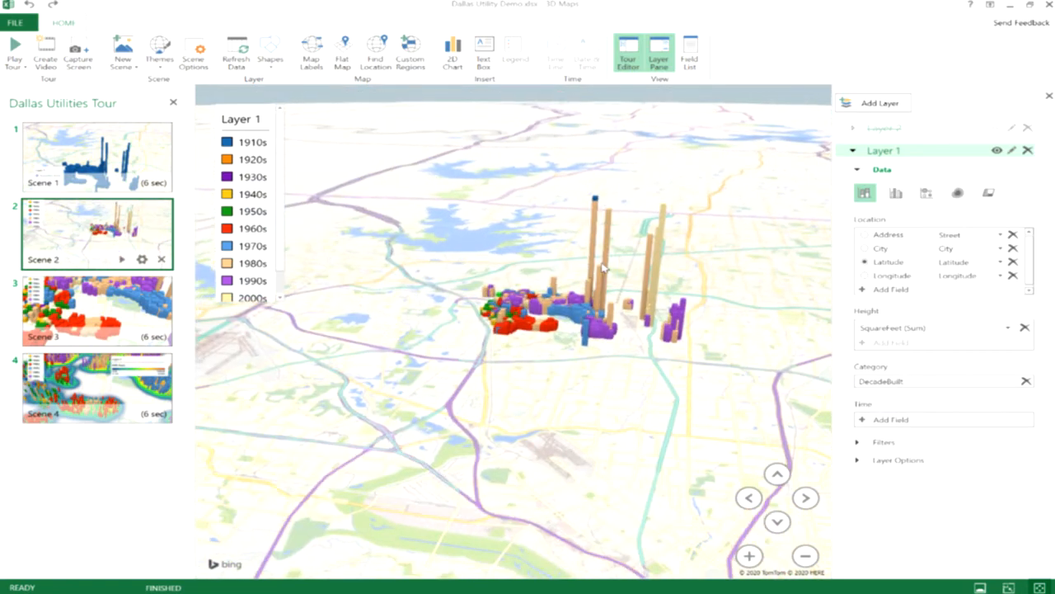
click(805, 555)
click(749, 556)
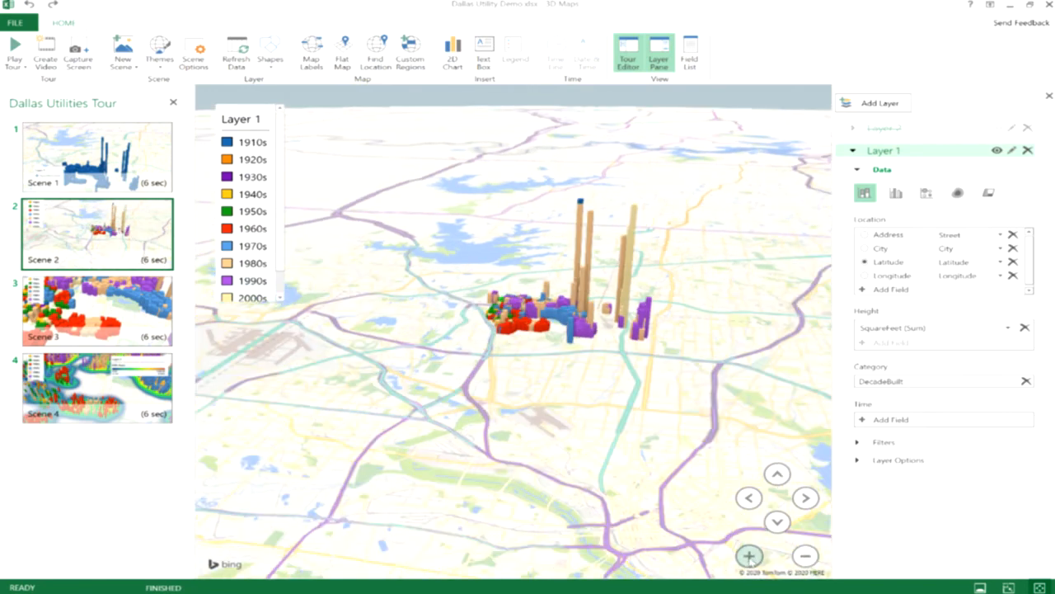
- View the Scene 2 columns up close, play the tour from there, and return to the tour editor
click(750, 556)
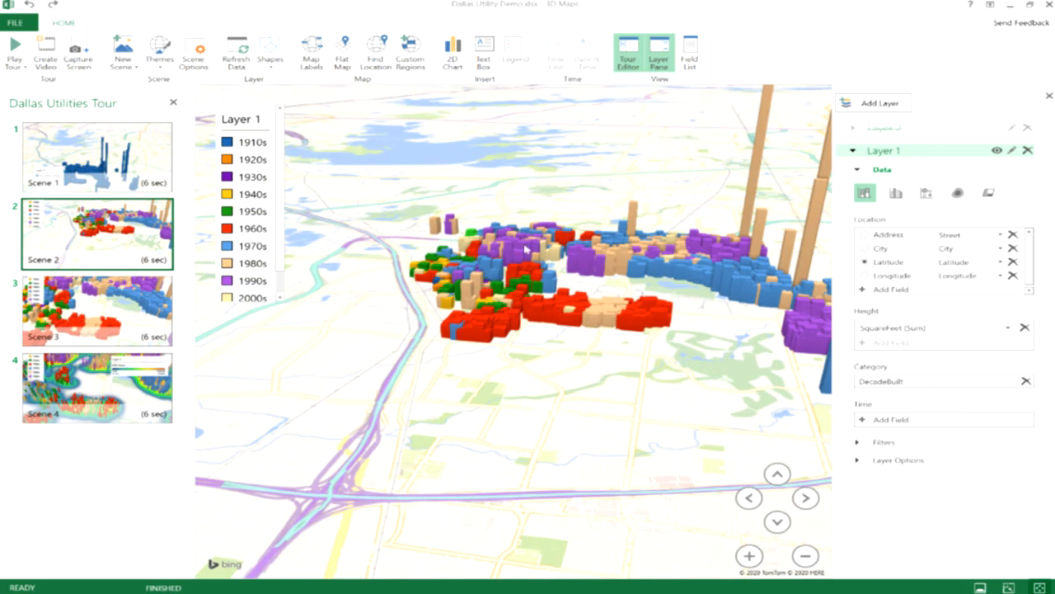
mouse_move(498, 341)
mouse_move(127, 262)
click(126, 260)
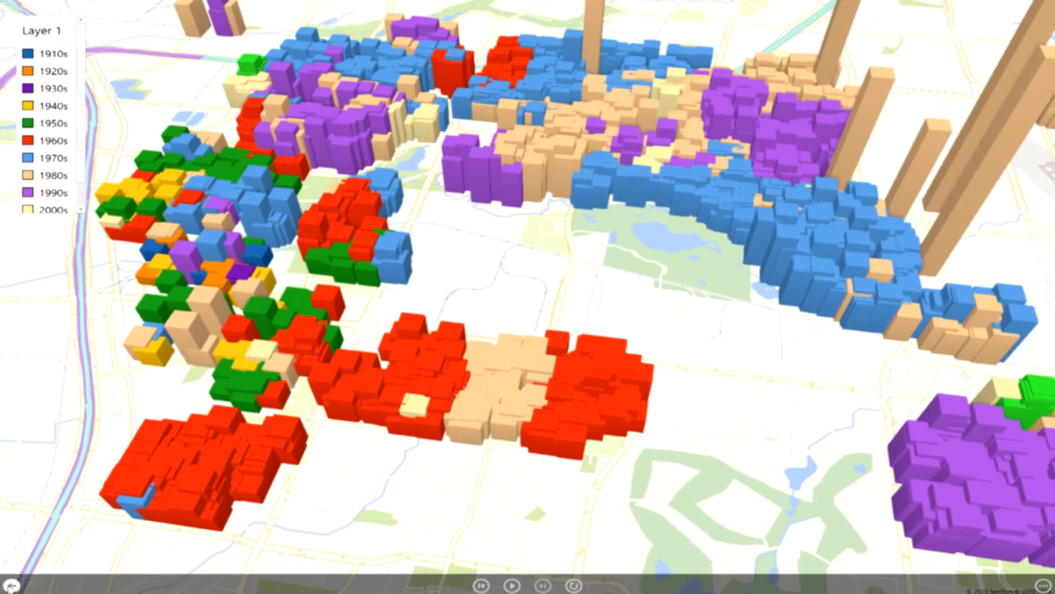
click(11, 586)
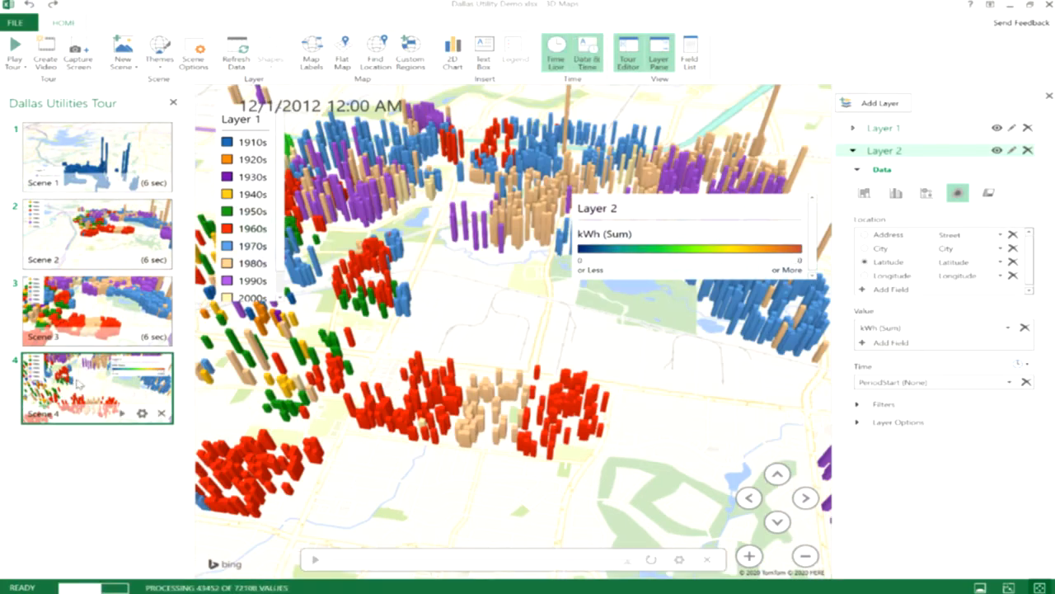
- Play the tour from Scene 3 and skip ahead to play Scene 4 with the kWh heat map
click(104, 316)
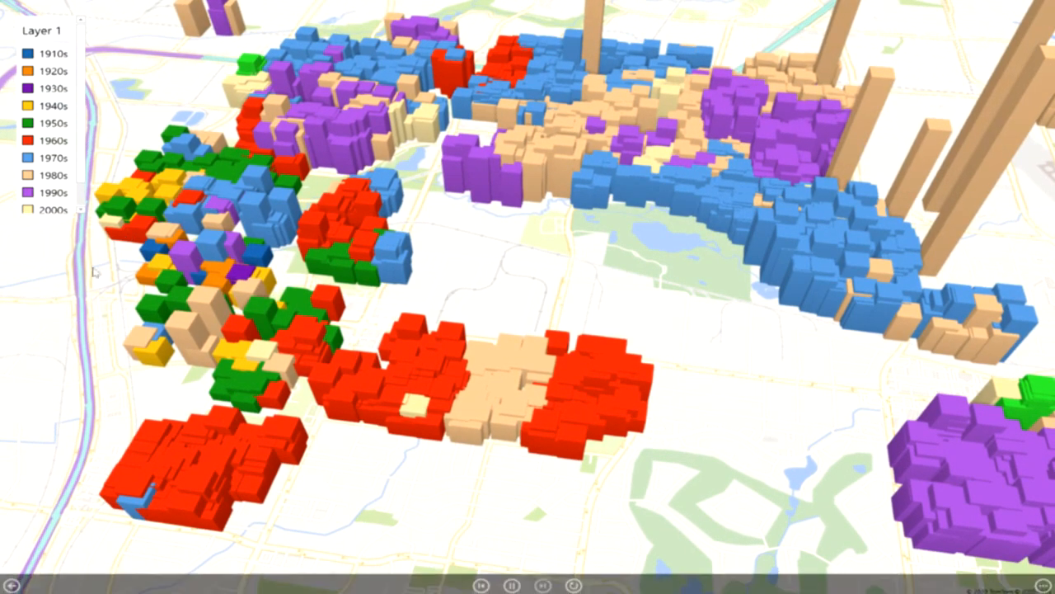
click(542, 587)
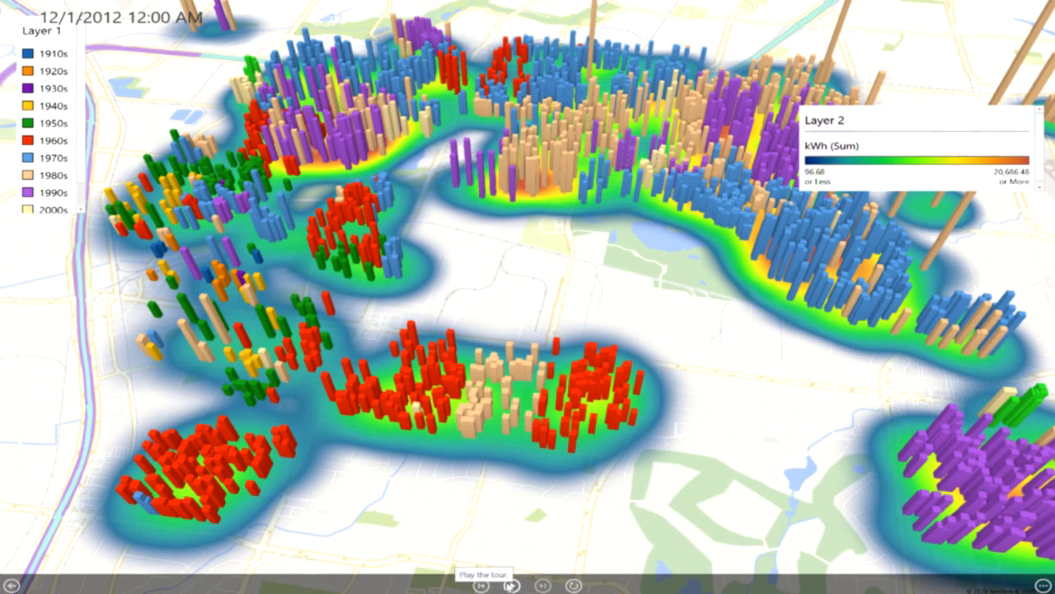
click(511, 585)
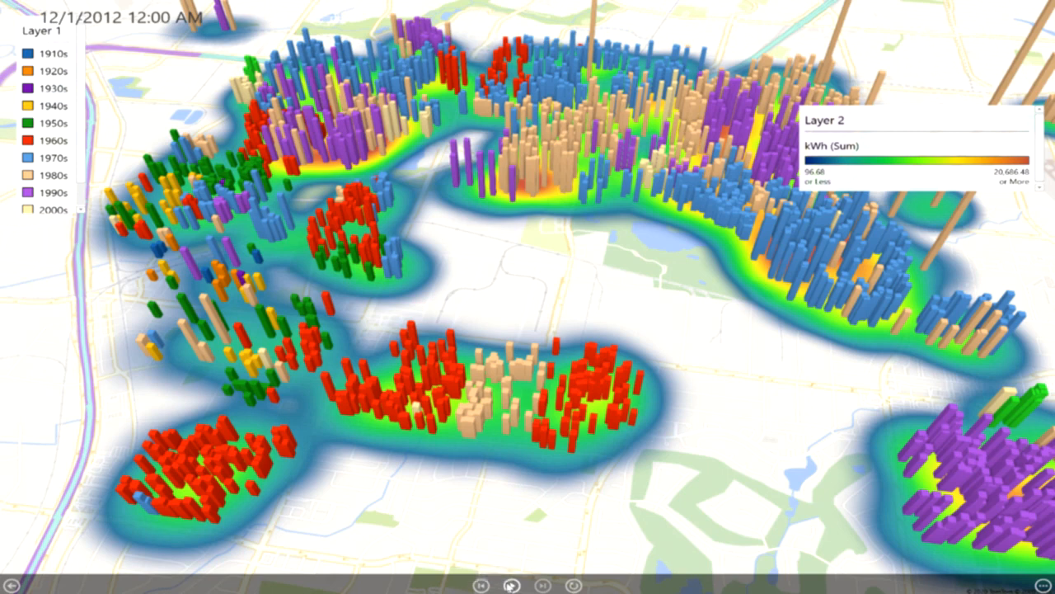